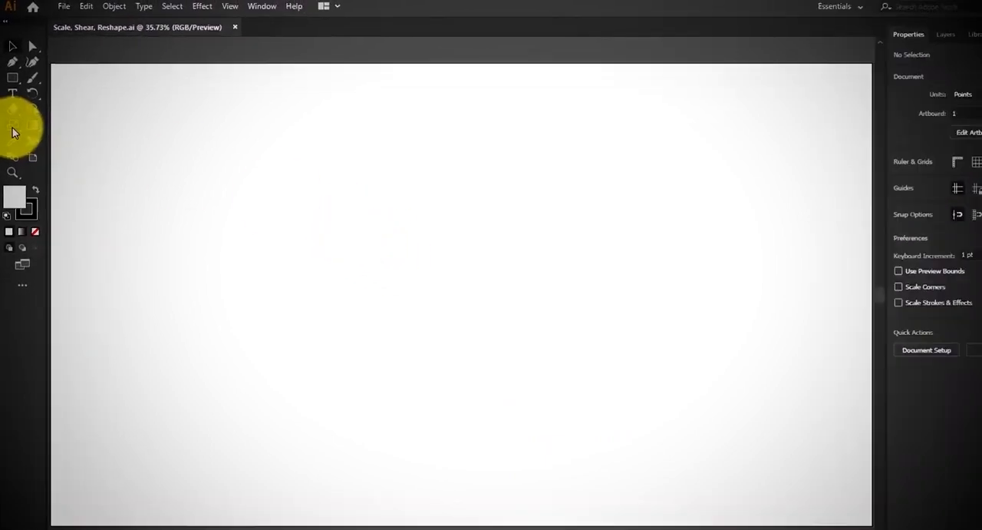
Detach the Reshape, Scale and Shear tool group as a floating panel and place it over the artboard
{"action": "left_click", "coordinate": [13, 130]}
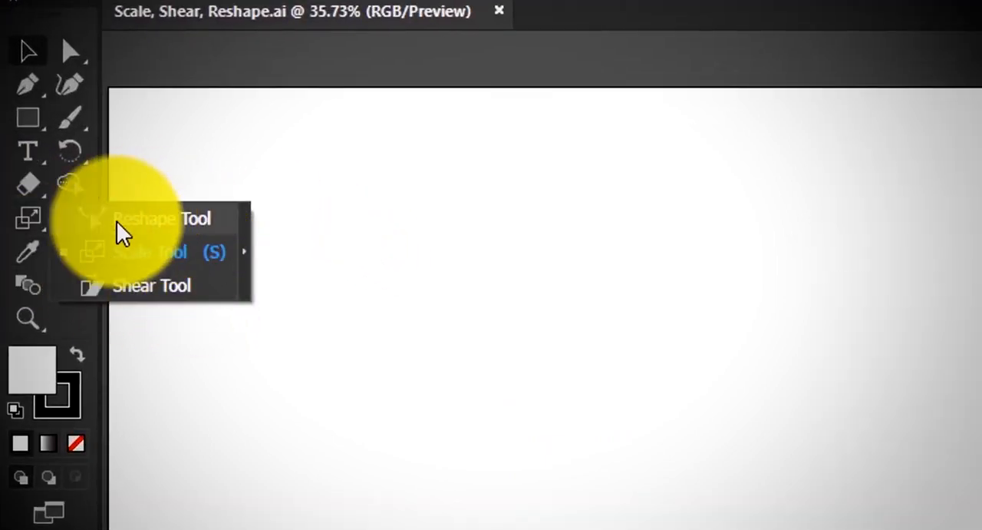
{"action": "left_click", "coordinate": [245, 252]}
{"action": "left_click_drag", "start_coordinate": [92, 240], "coordinate": [296, 244]}
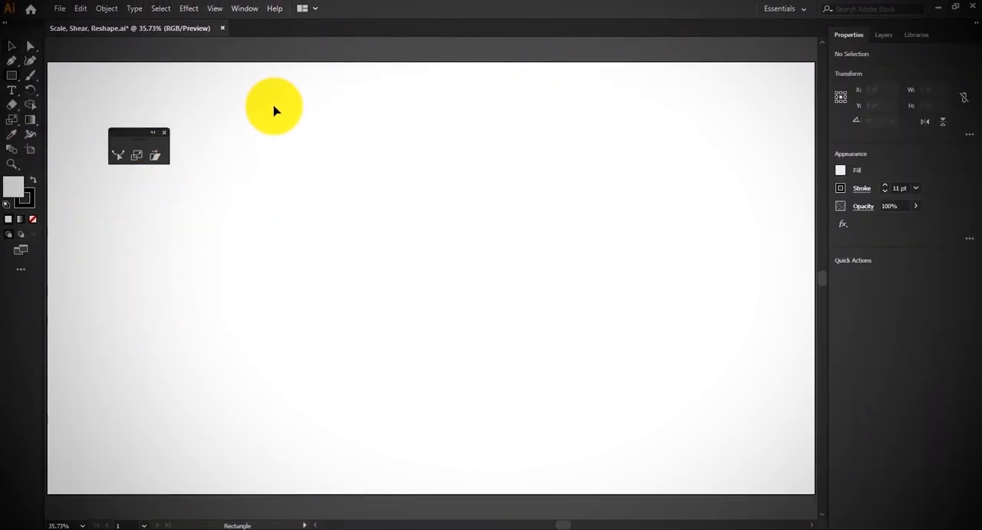
Draw a rectangle about 385 × 522 pt and stretch its upper-right corner outward to make it about 615 × 556 pt
{"action": "left_click_drag", "start_coordinate": [320, 125], "coordinate": [474, 334]}
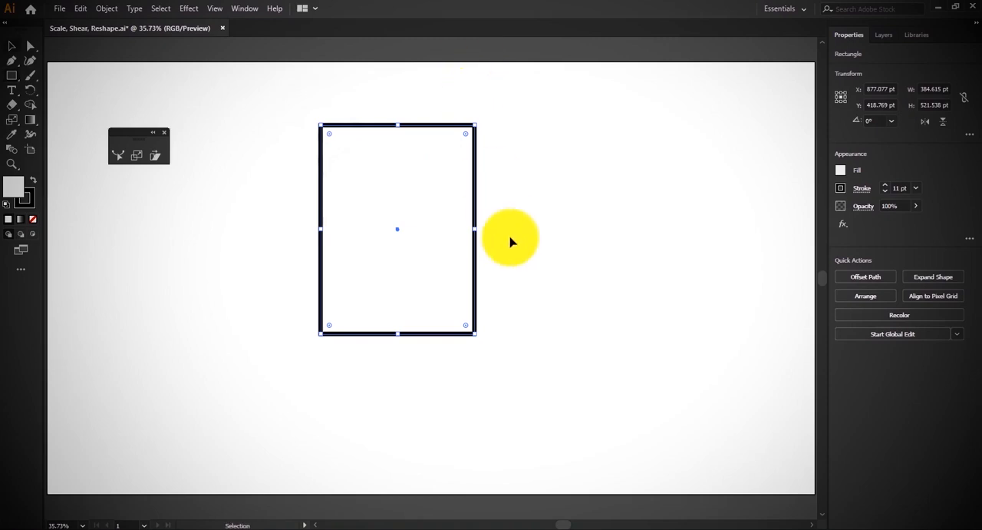
{"action": "left_click_drag", "start_coordinate": [475, 124], "coordinate": [568, 111]}
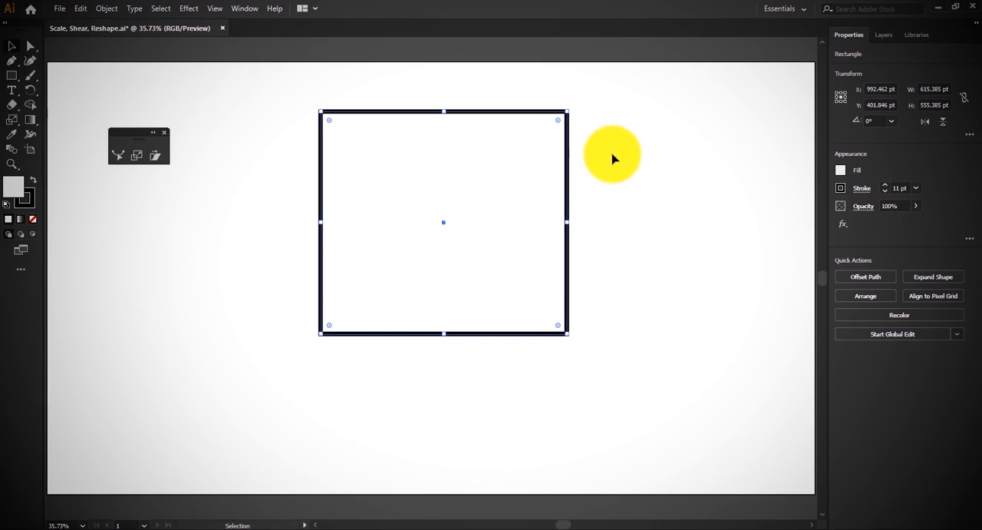
Shrink and enlarge the rectangle about its centre with the Scale tool, finishing at about 780 × 536 pt
{"action": "key", "text": "s"}
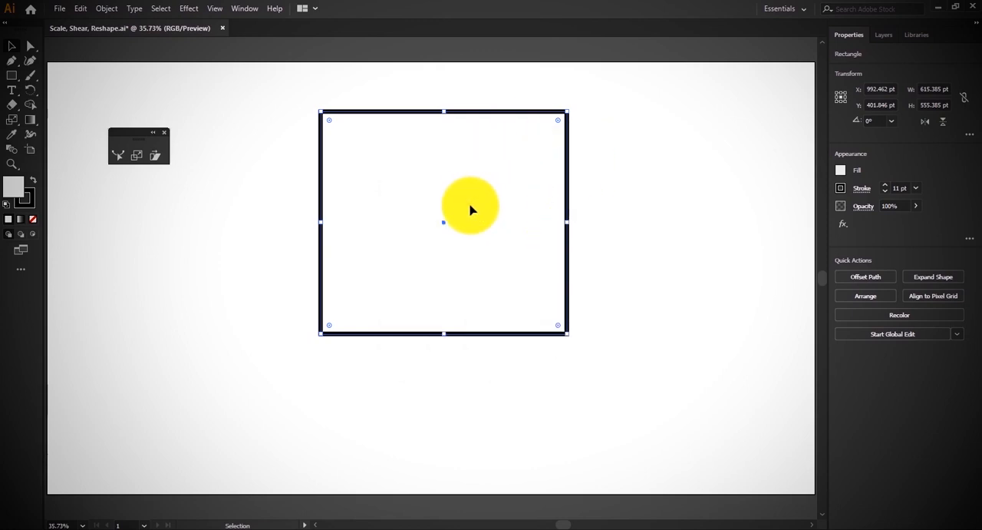
{"action": "key", "text": "s"}
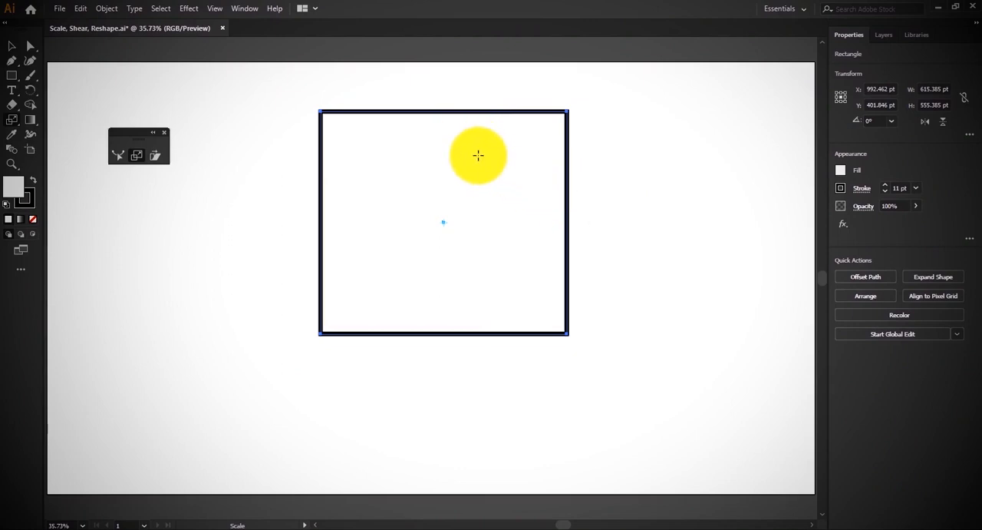
{"action": "left_click_drag", "start_coordinate": [476, 158], "coordinate": [522, 121]}
{"action": "left_click_drag", "start_coordinate": [522, 121], "coordinate": [471, 185]}
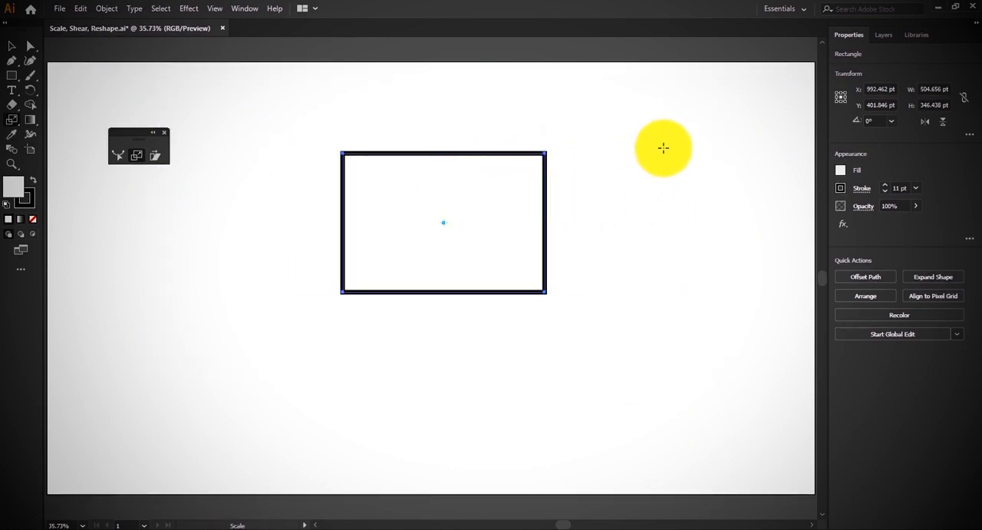
{"action": "left_click_drag", "start_coordinate": [663, 148], "coordinate": [730, 95]}
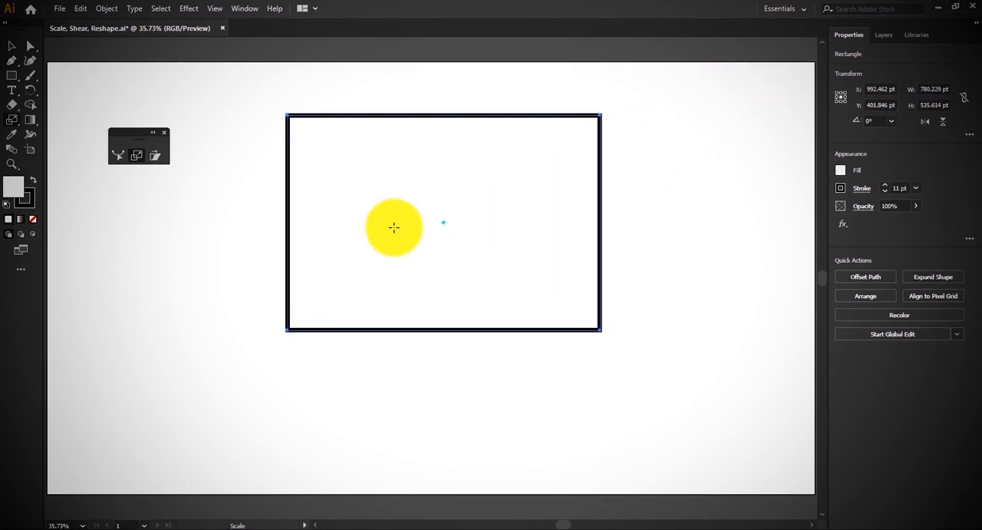
Scale the rectangle down to about 524 × 254 pt around a reference point placed off-centre near its upper edge
{"action": "left_click_drag", "start_coordinate": [502, 188], "coordinate": [579, 141]}
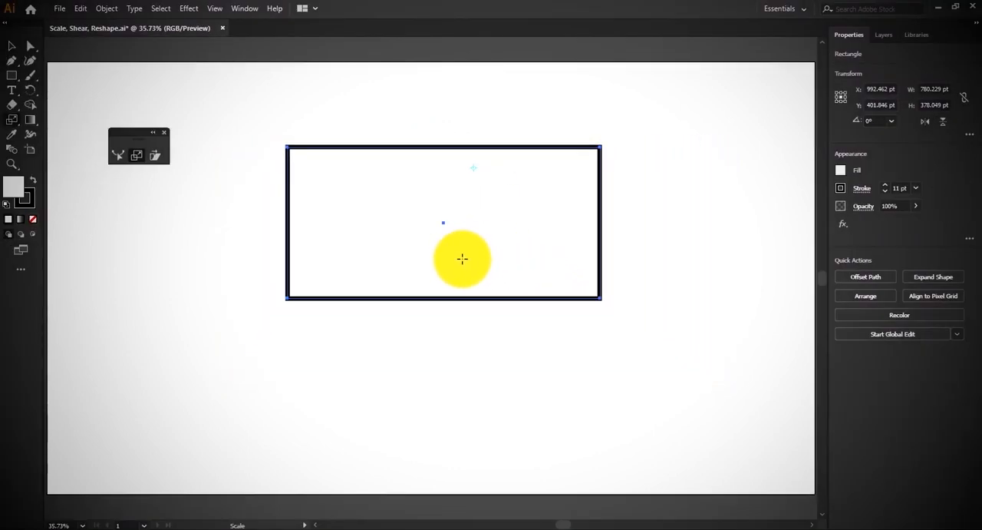
{"action": "left_click_drag", "start_coordinate": [462, 259], "coordinate": [607, 256]}
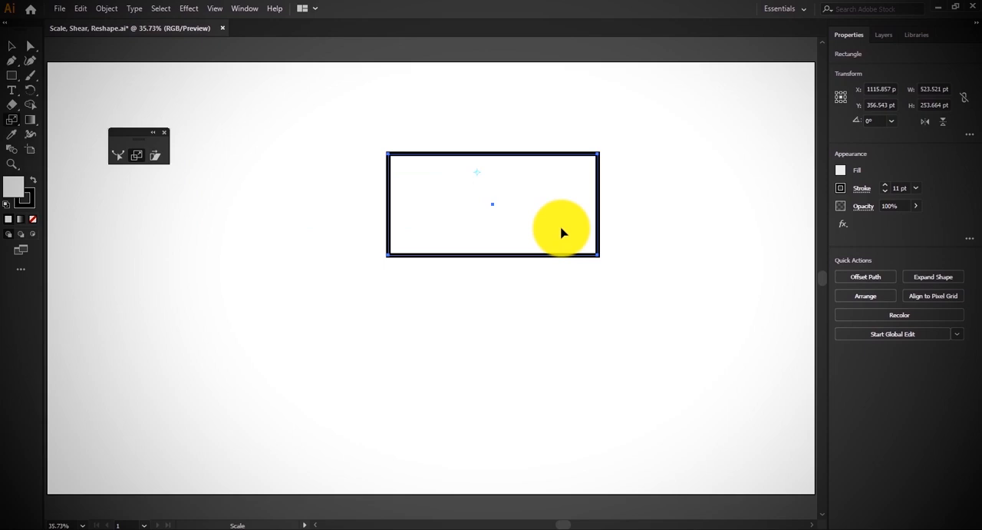
Create a slightly smaller scaled copy inside the rectangle, about 486 × 235 pt, using the same reference point
{"action": "mouse_move", "coordinate": [561, 231]}
{"action": "left_mouse_down"}
{"action": "mouse_move", "coordinate": [539, 208]}
{"action": "mouse_move", "coordinate": [557, 228]}
{"action": "left_mouse_up"}
{"action": "key", "text": "ctrl"}
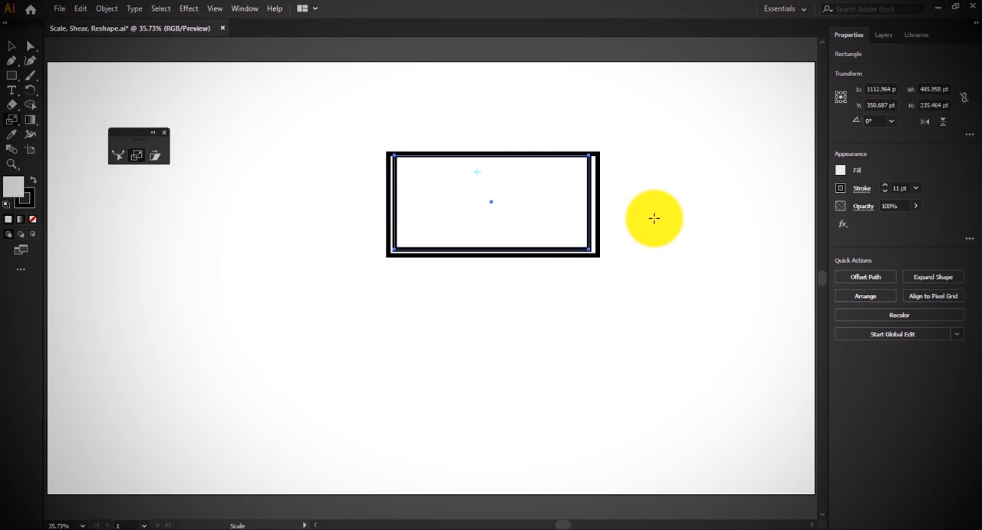
{"action": "key", "text": "ctrl"}
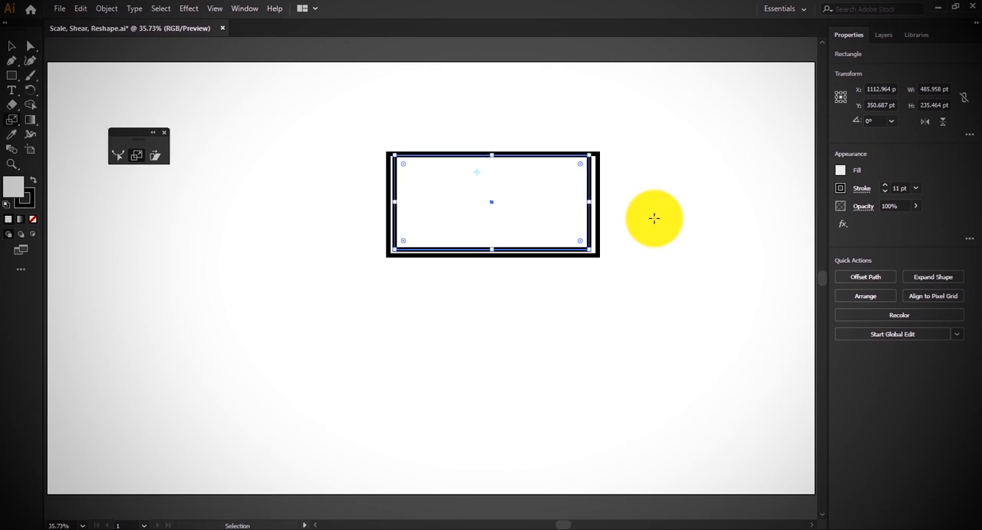
Repeat the scaled copy until the innermost nested rectangle is about 76 × 37 pt, and deselect everything
{"action": "key", "text": "ctrl+d"}
{"action": "key", "text": "ctrl+d"}
{"action": "key", "text": "ctrl+d"}
{"action": "key", "text": "ctrl+d"}
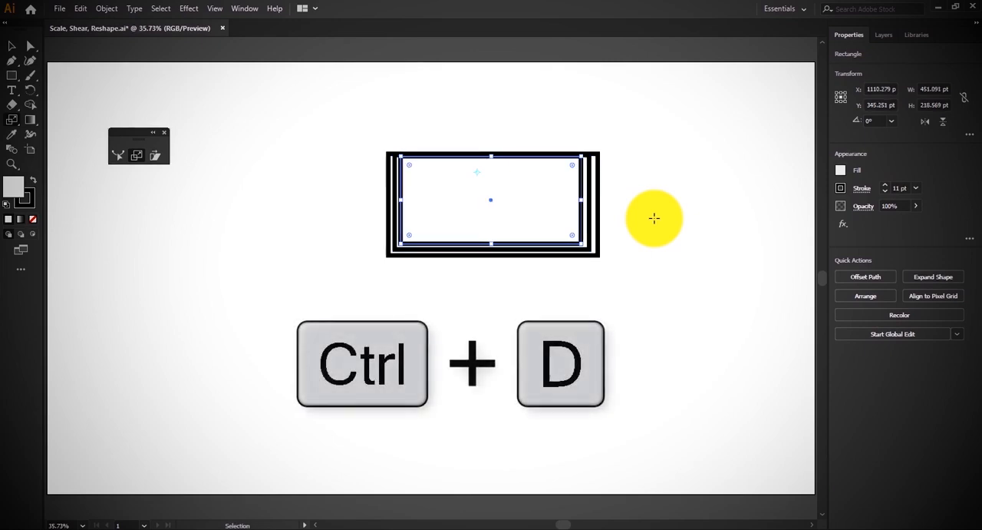
{"action": "key", "text": "ctrl+d"}
{"action": "key", "text": "ctrl+d"}
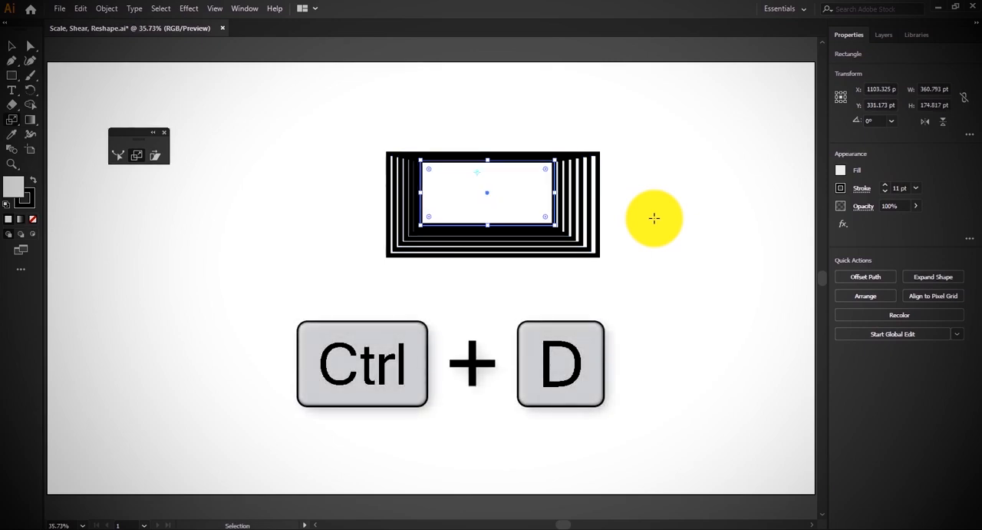
{"action": "key", "text": "ctrl+d"}
{"action": "key", "text": "ctrl+d"}
{"action": "key", "text": "ctrl+d"}
{"action": "key", "text": "ctrl+d"}
{"action": "key", "text": "ctrl+d"}
{"action": "key", "text": "ctrl+d"}
{"action": "key", "text": "ctrl+d"}
{"action": "key", "text": "ctrl+d"}
{"action": "key", "text": "ctrl+d"}
{"action": "key", "text": "ctrl+d"}
{"action": "key", "text": "ctrl+d"}
{"action": "key", "text": "ctrl+d"}
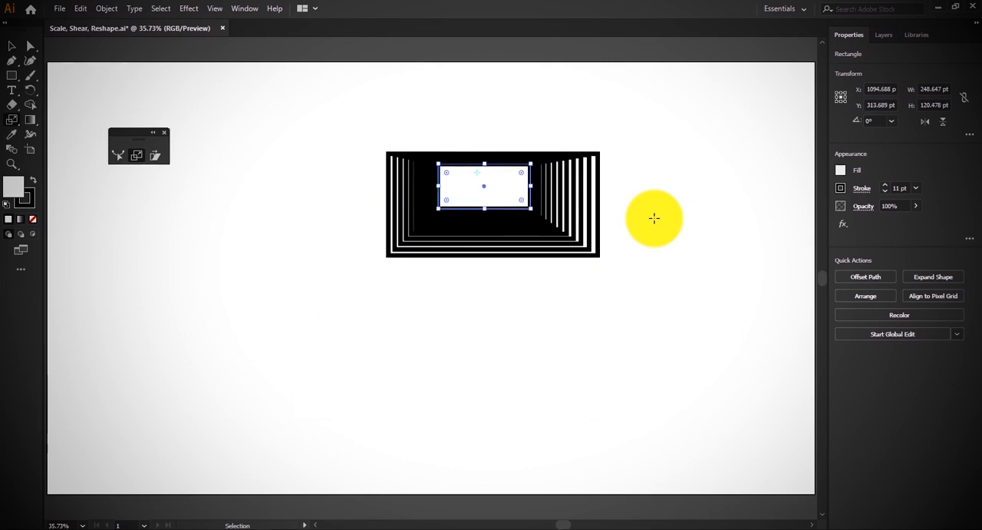
{"action": "key", "text": "ctrl+d"}
{"action": "key", "text": "ctrl+d"}
{"action": "key", "text": "ctrl+d"}
{"action": "key", "text": "ctrl+d"}
{"action": "key", "text": "ctrl+d"}
{"action": "key", "text": "ctrl+d"}
{"action": "key", "text": "ctrl+d"}
{"action": "key", "text": "ctrl+d"}
{"action": "key", "text": "ctrl+d"}
{"action": "key", "text": "ctrl+d"}
{"action": "key", "text": "ctrl+d"}
{"action": "key", "text": "ctrl+d"}
{"action": "key", "text": "ctrl+d"}
{"action": "key", "text": "ctrl+d"}
{"action": "key", "text": "ctrl+d"}
{"action": "key", "text": "ctrl+d"}
{"action": "key", "text": "s"}
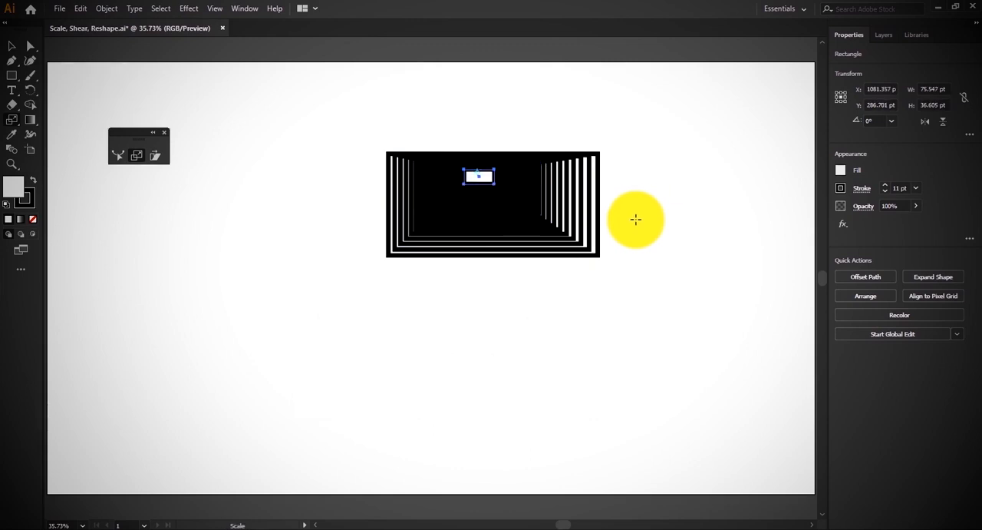
{"action": "left_click", "coordinate": [637, 221], "text": "ctrl"}
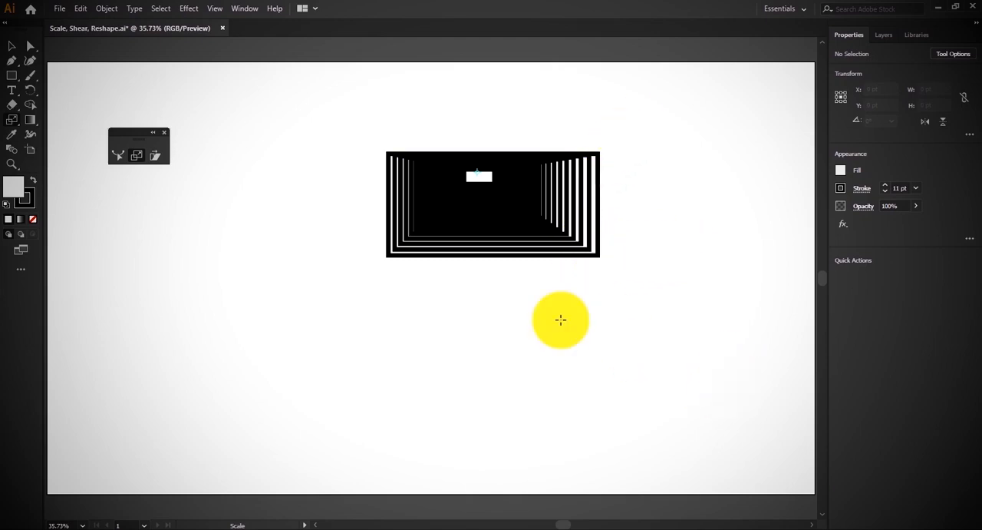
Select all the nested rectangles and delete them from the artboard
{"action": "key", "text": "ctrl+a"}
{"action": "key", "text": "s"}
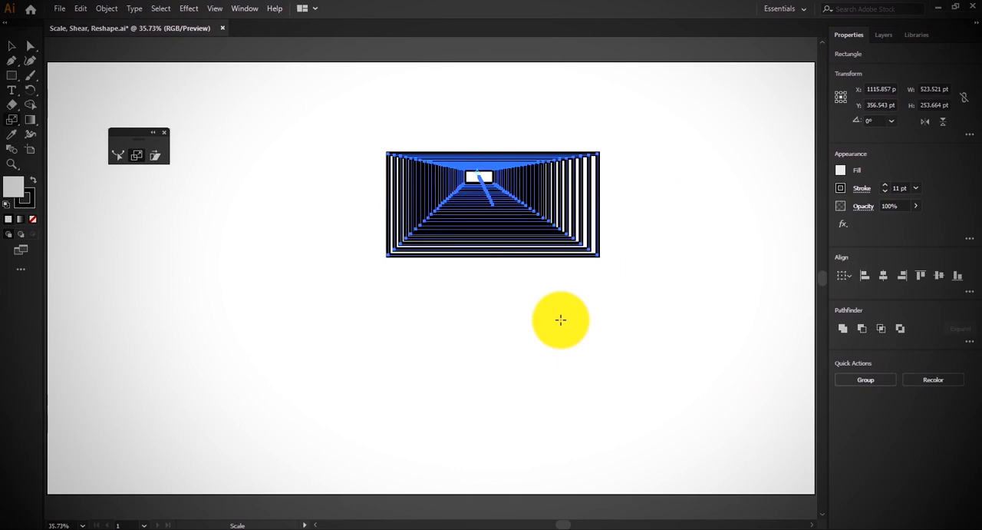
{"action": "key", "text": "Delete"}
Draw a rectangle about 426 × 648 pt and scale its two top anchor points inward to form a symmetrical trapezoid
{"action": "key", "text": "m"}
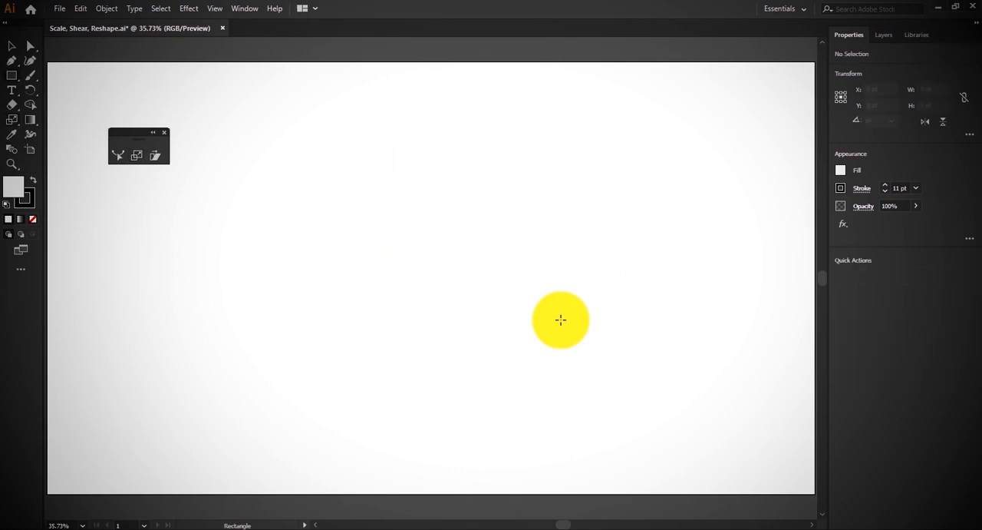
{"action": "left_click_drag", "start_coordinate": [400, 141], "coordinate": [573, 399]}
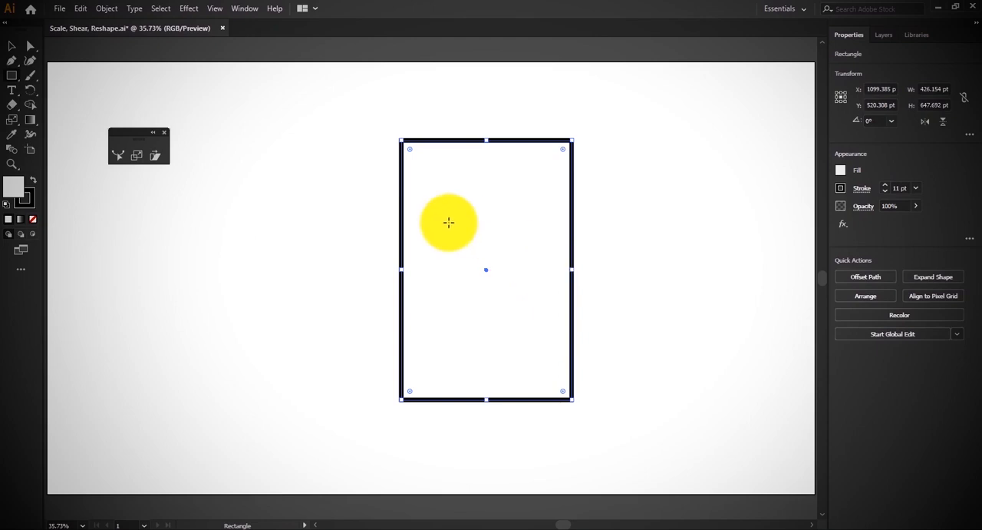
{"action": "key", "text": "a"}
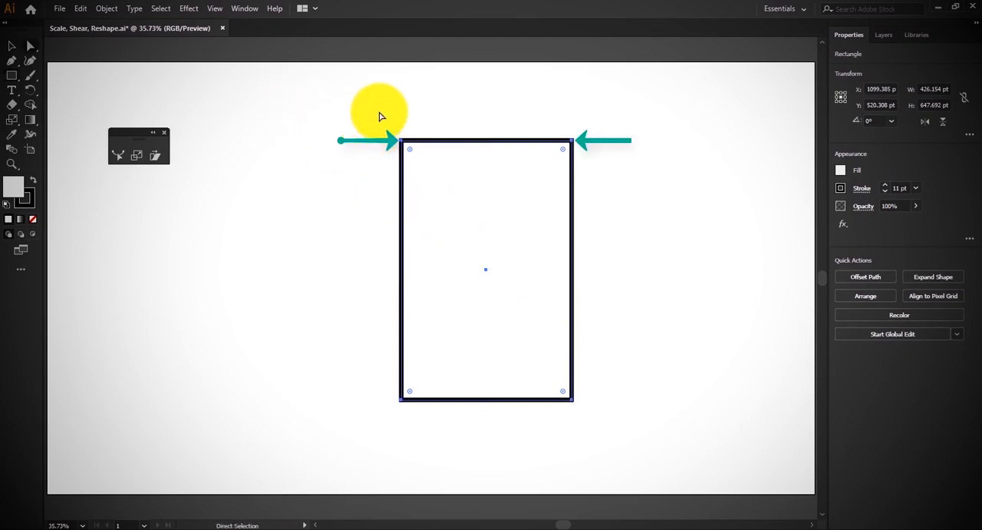
{"action": "left_click_drag", "start_coordinate": [380, 112], "coordinate": [599, 168]}
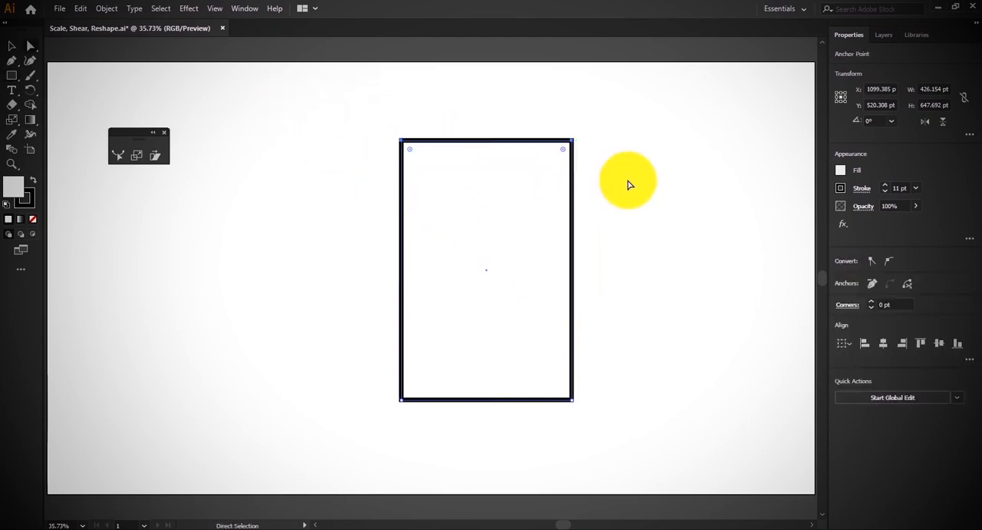
{"action": "key", "text": "s"}
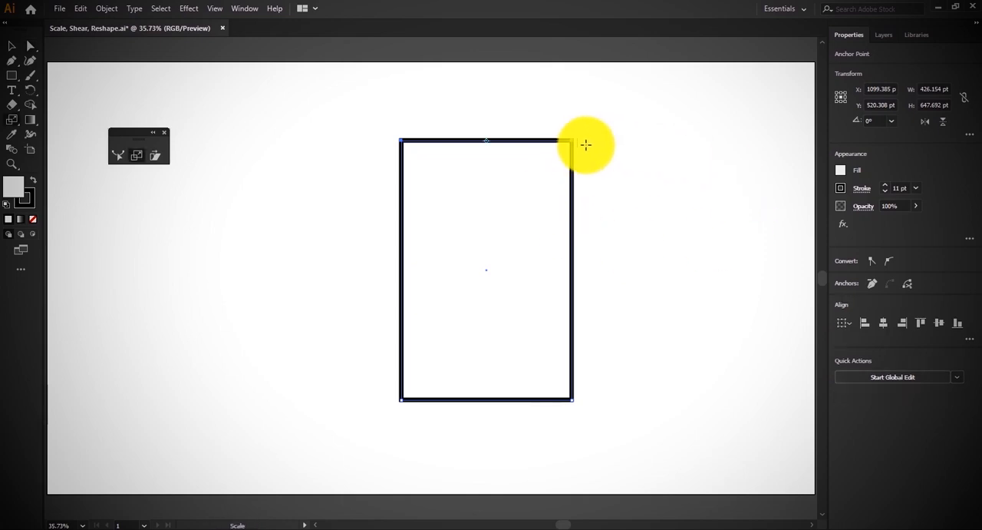
{"action": "left_click_drag", "start_coordinate": [571, 142], "coordinate": [540, 140]}
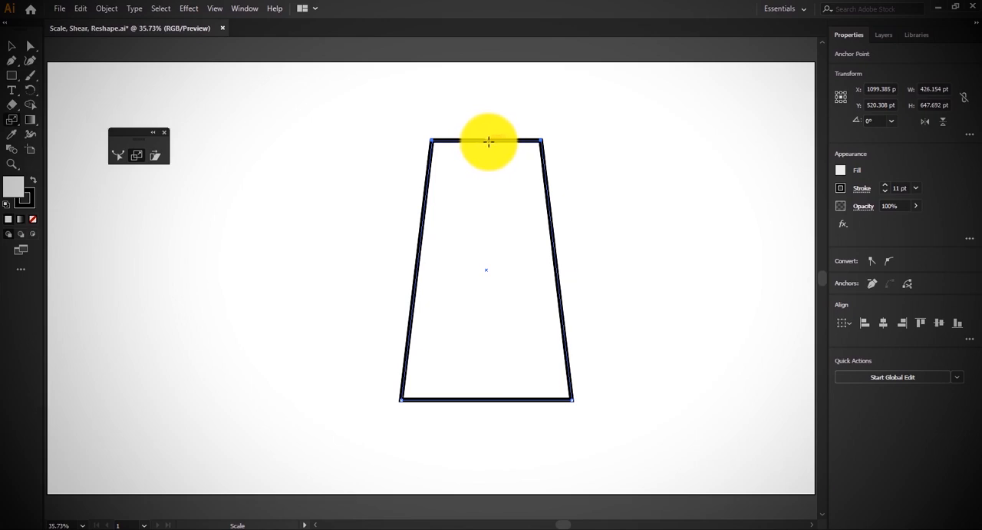
Delete the trapezoid and draw a square about 206 pt wide near the artboard's upper-left area
{"action": "key", "text": "Delete"}
{"action": "key", "text": "m"}
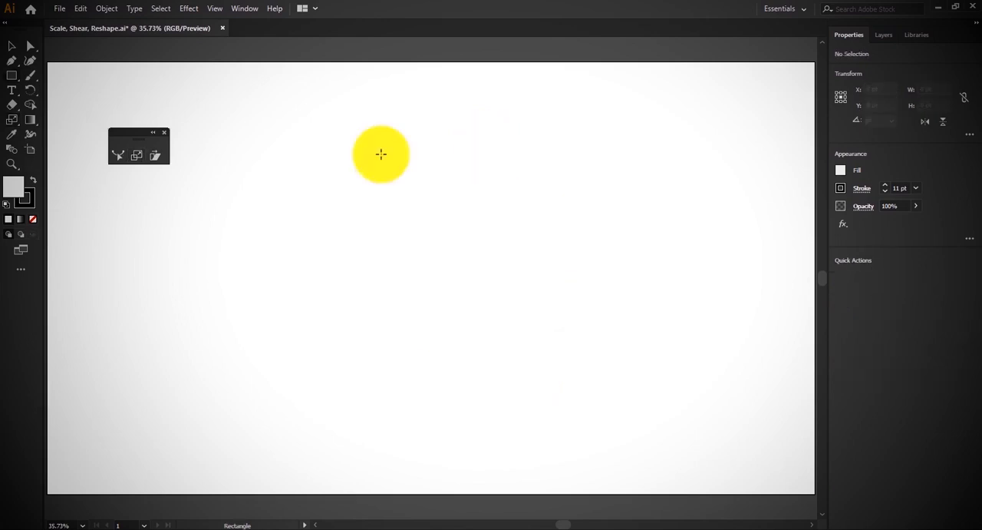
{"action": "mouse_move", "coordinate": [283, 144]}
{"action": "left_mouse_down"}
{"action": "mouse_move", "coordinate": [333, 171]}
{"action": "mouse_move", "coordinate": [324, 173]}
{"action": "left_mouse_up"}
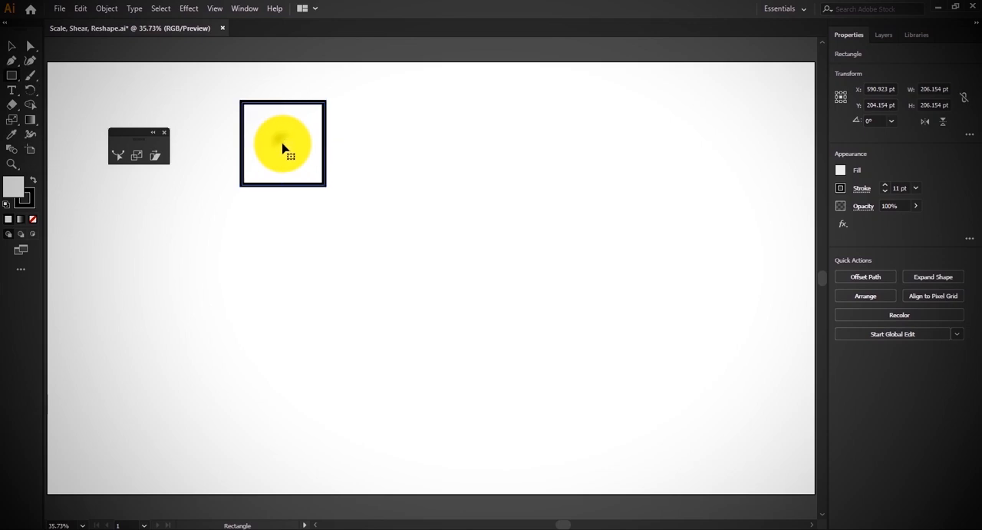
Copy the square about 226 pt to the right and repeat the copy to build a row of six squares
{"action": "left_click_drag", "start_coordinate": [283, 147], "coordinate": [373, 148]}
{"action": "key", "text": "ctrl+d"}
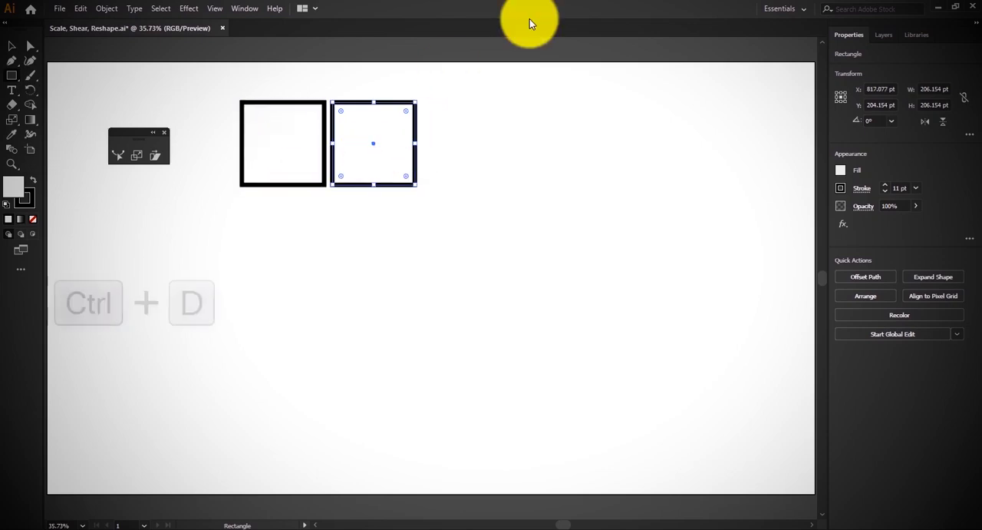
{"action": "key", "text": "ctrl+d"}
{"action": "key", "text": "ctrl+d"}
{"action": "key", "text": "ctrl+d"}
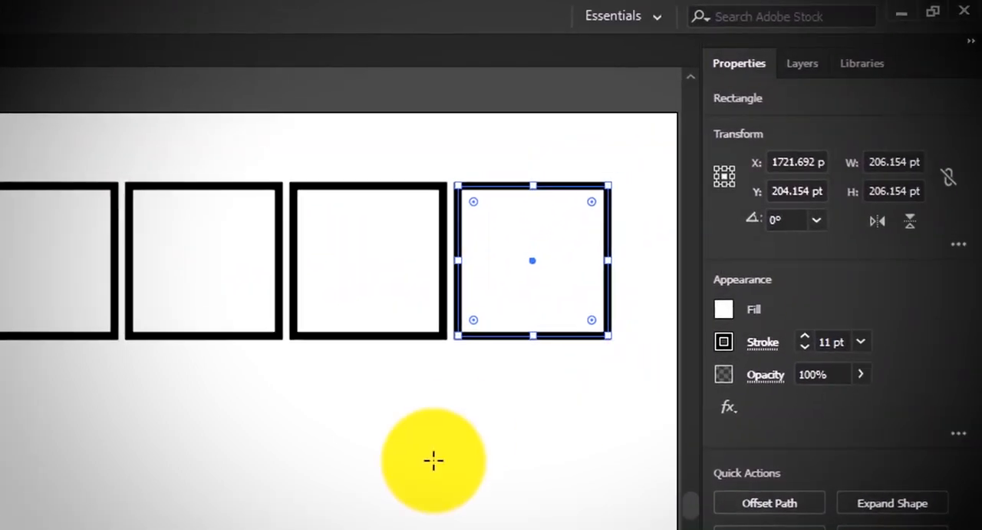
Select all six squares and fill them with black
{"action": "key", "text": "ctrl+a"}
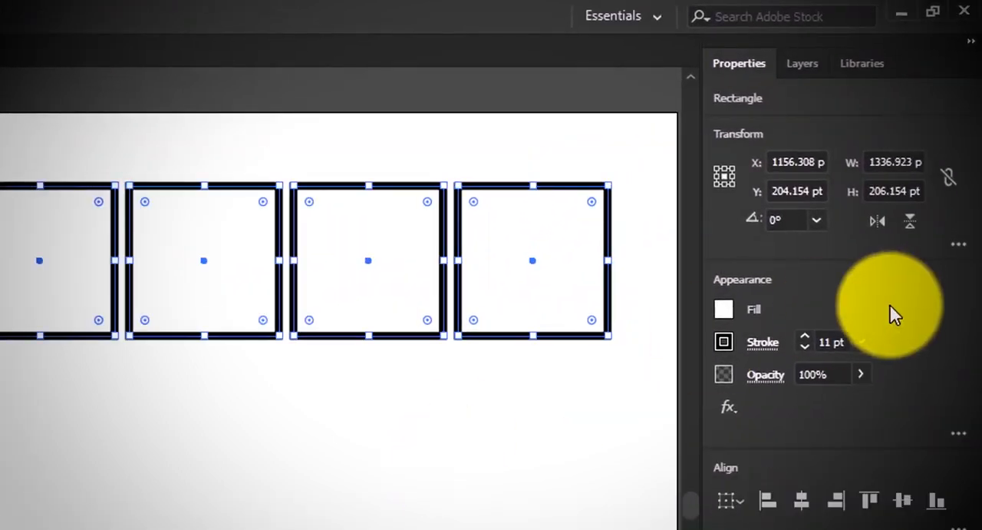
{"action": "left_click", "coordinate": [724, 308]}
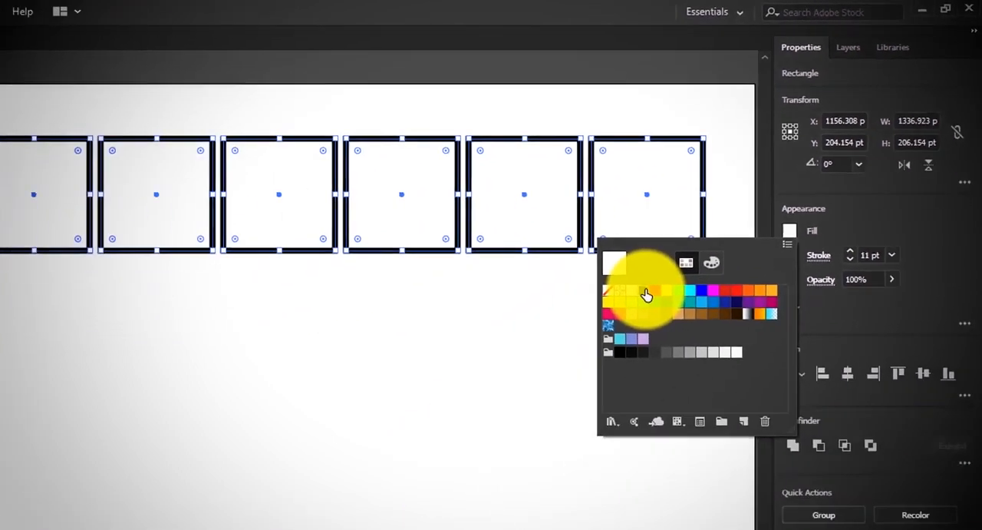
{"action": "left_click", "coordinate": [527, 389]}
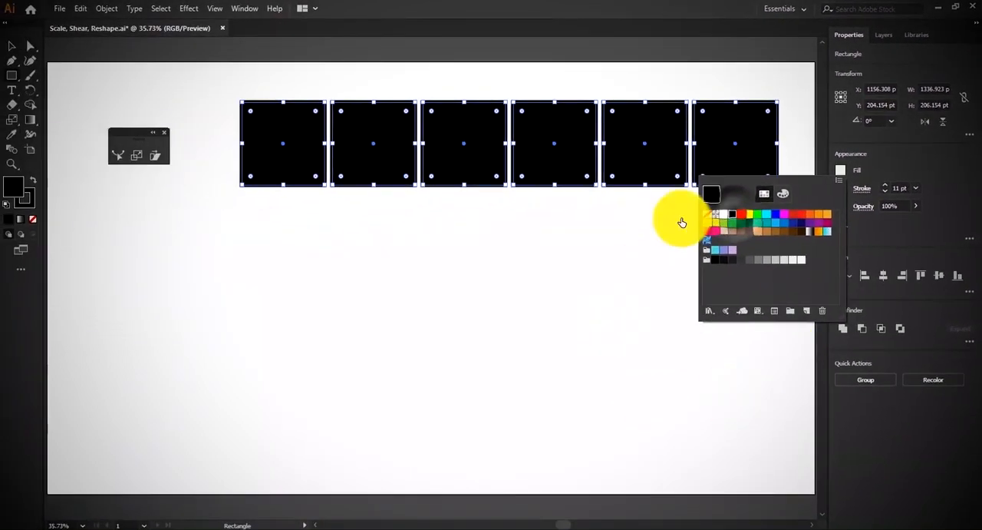
Move the row of squares into the lower half of the artboard and remove their stroke
{"action": "left_click_drag", "start_coordinate": [244, 334], "coordinate": [269, 498]}
{"action": "left_click_drag", "start_coordinate": [587, 265], "coordinate": [518, 369]}
{"action": "key", "text": "x"}
{"action": "key", "text": "slash"}
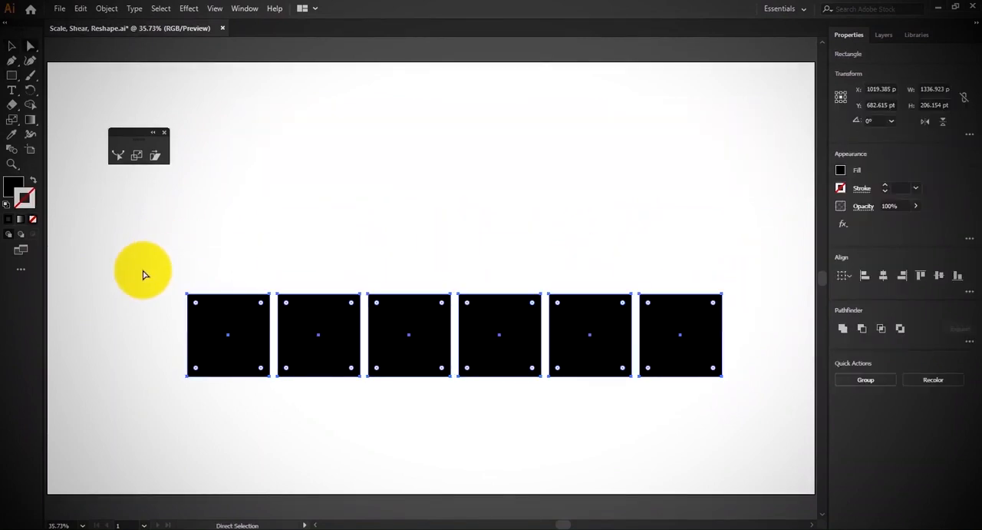
Select the top anchor points of all six squares and scale them horizontally inward into a converging perspective shape
{"action": "left_click_drag", "start_coordinate": [161, 271], "coordinate": [776, 315]}
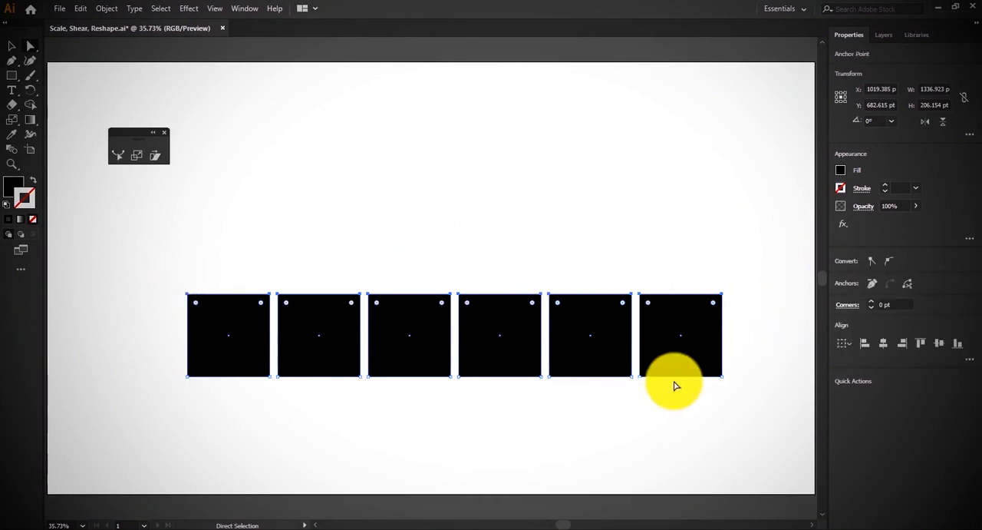
{"action": "key", "text": "s"}
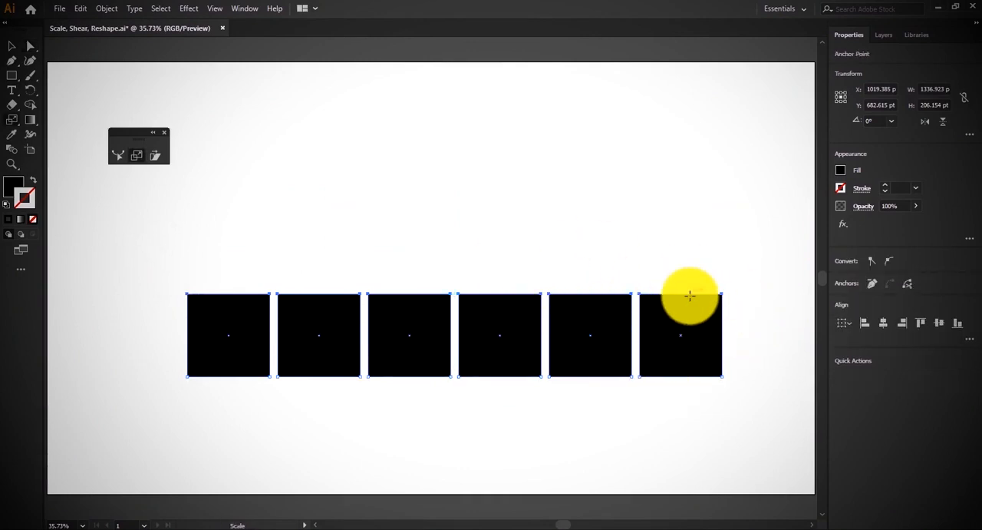
{"action": "left_click_drag", "start_coordinate": [720, 292], "coordinate": [491, 298]}
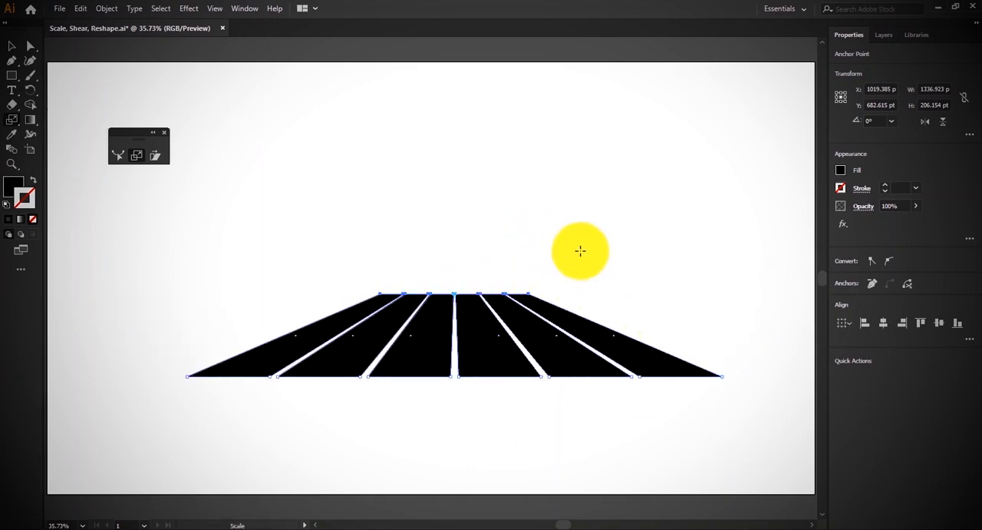
Undo the latest scaling of the squares' top anchor points
{"action": "key", "text": "ctrl+z"}
Undo the outward scaling and scale the squares' top anchor points horizontally inward from the first square's upper-left corner
{"action": "key", "text": "ctrl+z"}
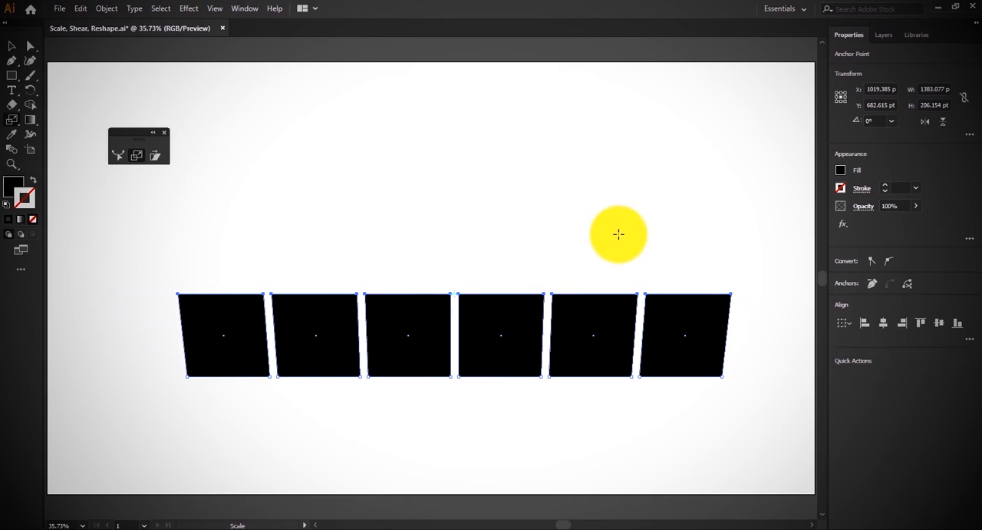
{"action": "key", "text": "ctrl+z"}
{"action": "key", "text": "ctrl+z"}
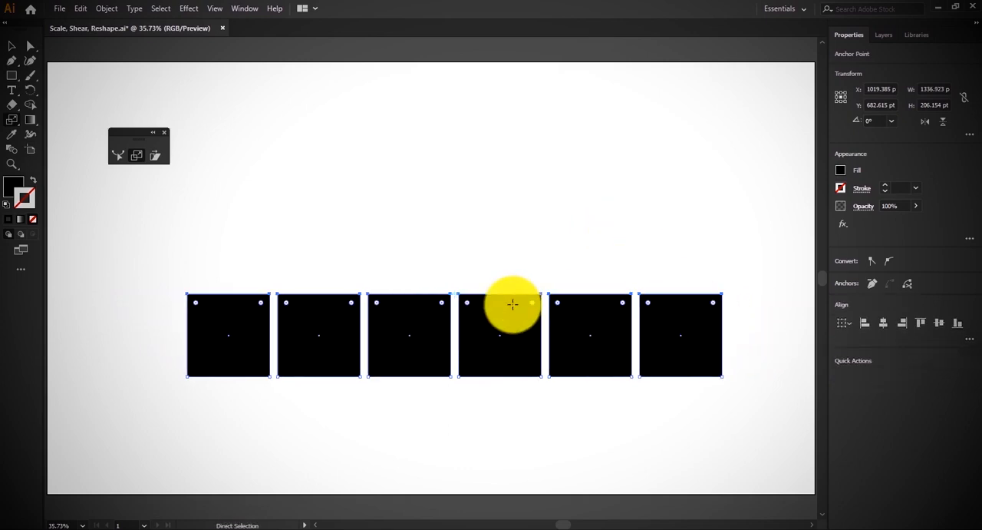
{"action": "key", "text": "s"}
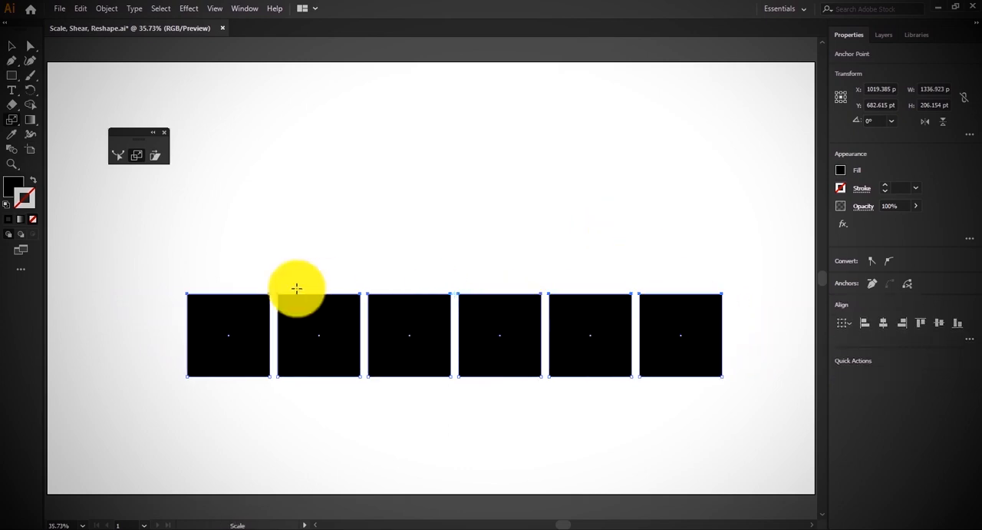
{"action": "left_click", "coordinate": [186, 294]}
{"action": "left_click_drag", "start_coordinate": [722, 293], "coordinate": [277, 299]}
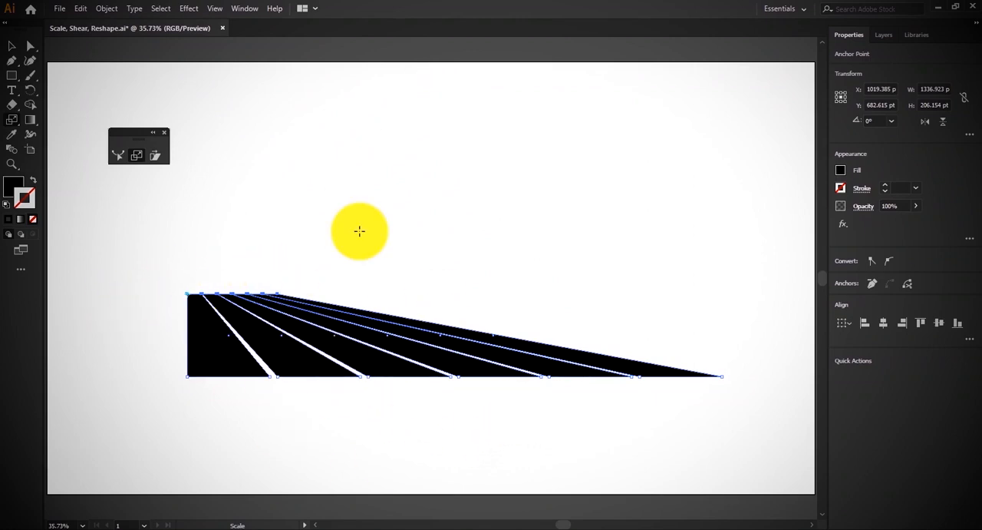
Delete the scaled squares and draw a black square about 287 pt wide near the artboard's centre
{"action": "key", "text": "Delete"}
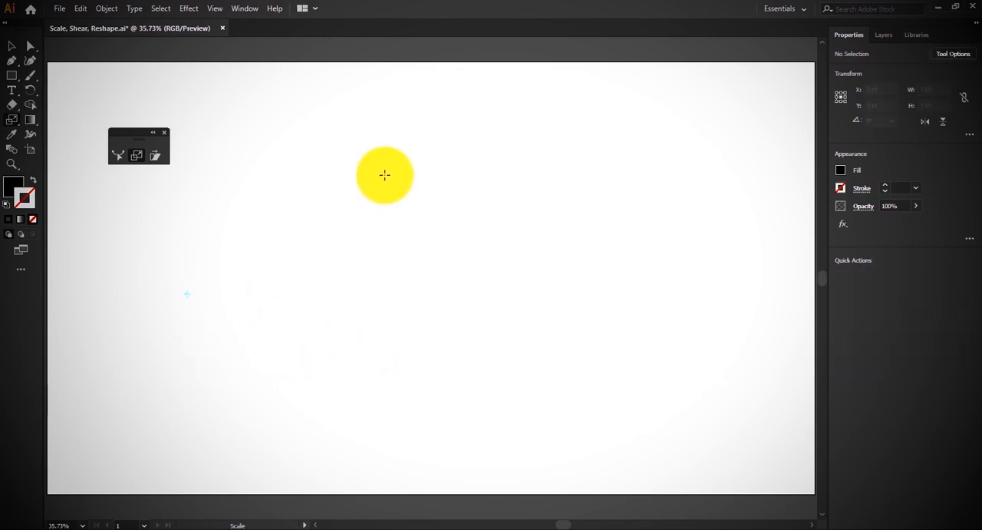
{"action": "left_click_drag", "start_coordinate": [364, 207], "coordinate": [479, 320]}
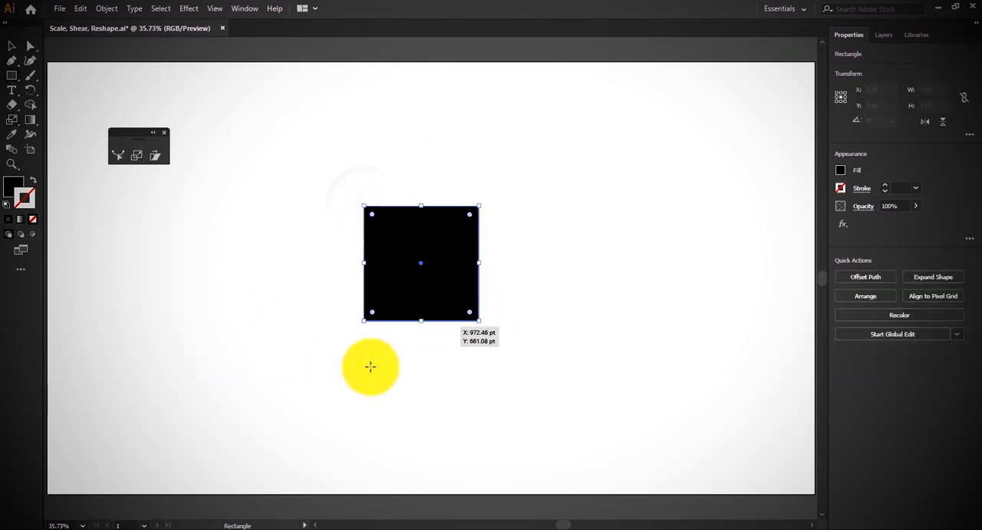
Select the square's two top anchor points and shift them sideways and slightly down to slant it into a parallelogram
{"action": "key", "text": "a"}
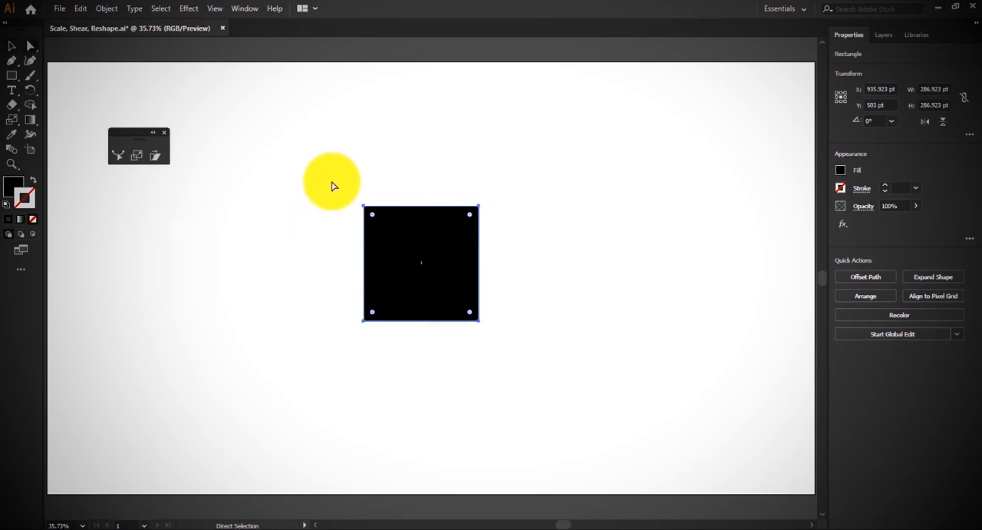
{"action": "left_click_drag", "start_coordinate": [333, 184], "coordinate": [568, 227]}
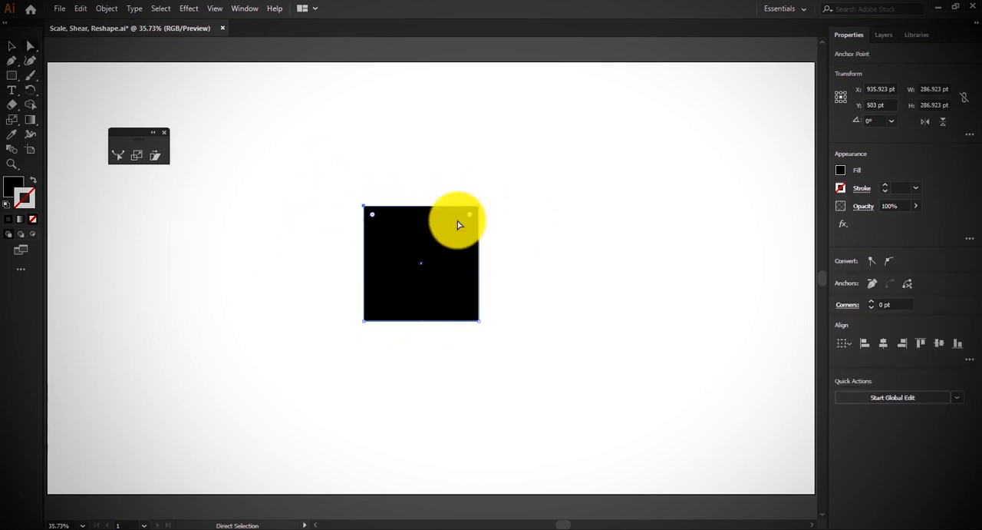
{"action": "left_click_drag", "start_coordinate": [420, 213], "coordinate": [482, 217]}
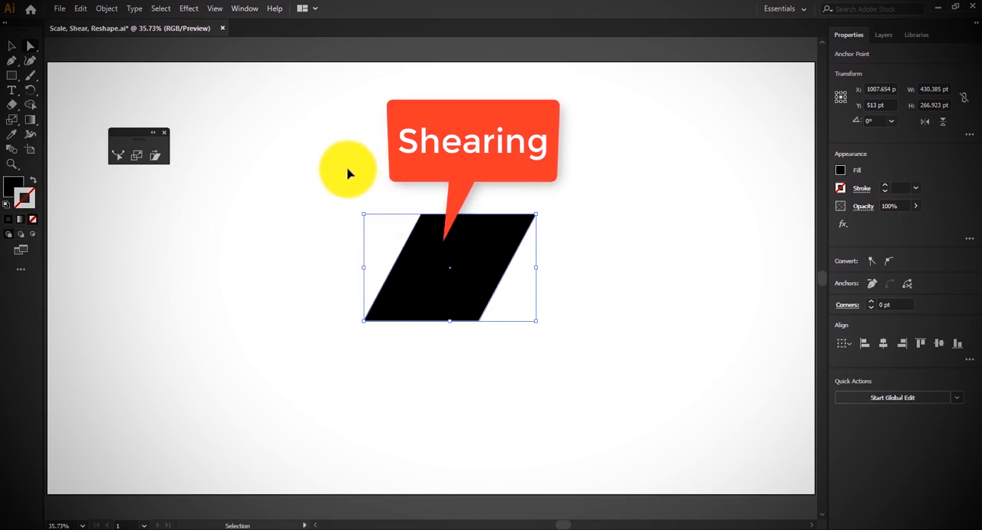
Delete the parallelogram and build a row of seven evenly spaced black squares, each about 166 pt wide, along the artboard's upper edge
{"action": "left_click_drag", "start_coordinate": [347, 168], "coordinate": [585, 389]}
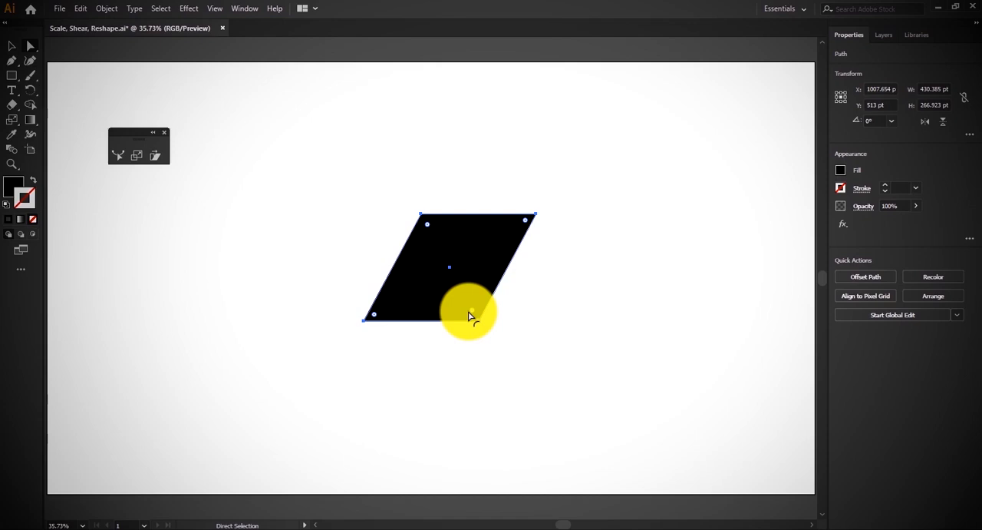
{"action": "key", "text": "Delete"}
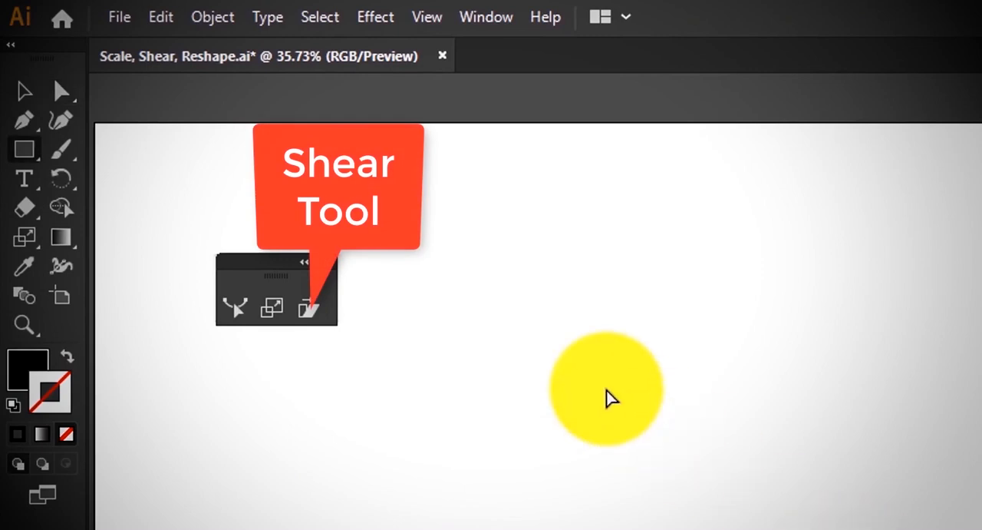
{"action": "left_click_drag", "start_coordinate": [369, 148], "coordinate": [501, 280]}
{"action": "left_click_drag", "start_coordinate": [437, 215], "coordinate": [559, 229]}
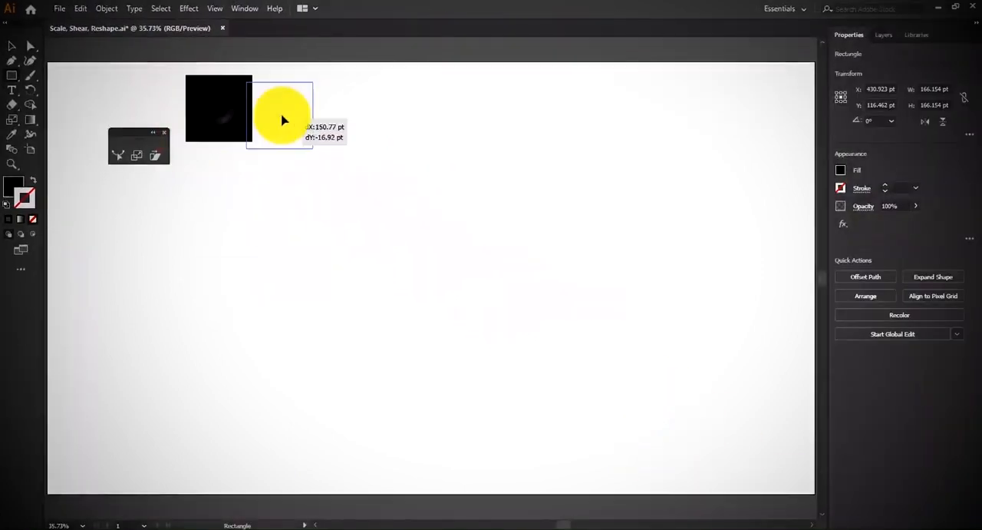
{"action": "left_click_drag", "start_coordinate": [282, 120], "coordinate": [292, 115]}
{"action": "key", "text": "ctrl+d"}
{"action": "key", "text": "ctrl+d"}
{"action": "key", "text": "ctrl+d"}
{"action": "key", "text": "ctrl+d"}
{"action": "key", "text": "ctrl+d"}
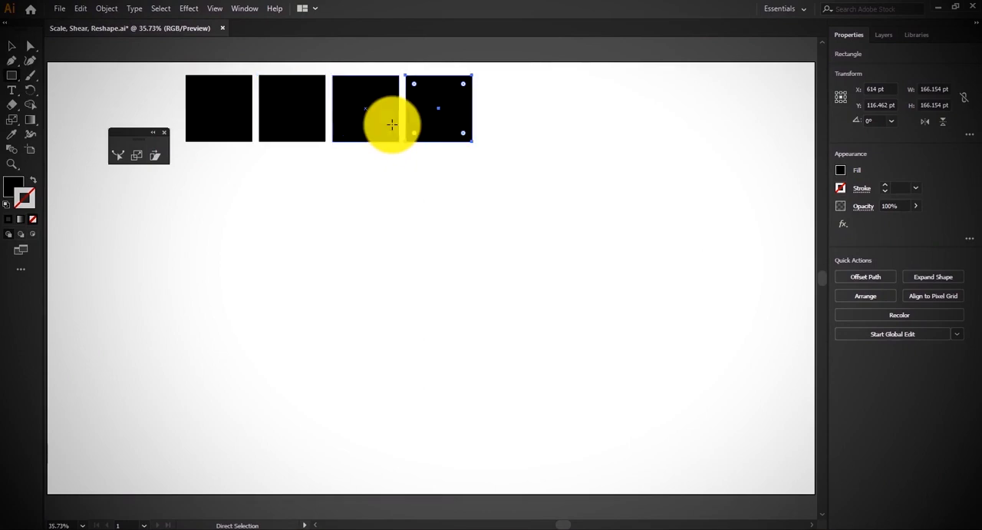
Duplicate the row of squares downward at equal spacing to form a grid of five rows, and deselect it
{"action": "key", "text": "v"}
{"action": "left_click_drag", "start_coordinate": [176, 63], "coordinate": [650, 151]}
{"action": "left_click_drag", "start_coordinate": [578, 103], "coordinate": [577, 176]}
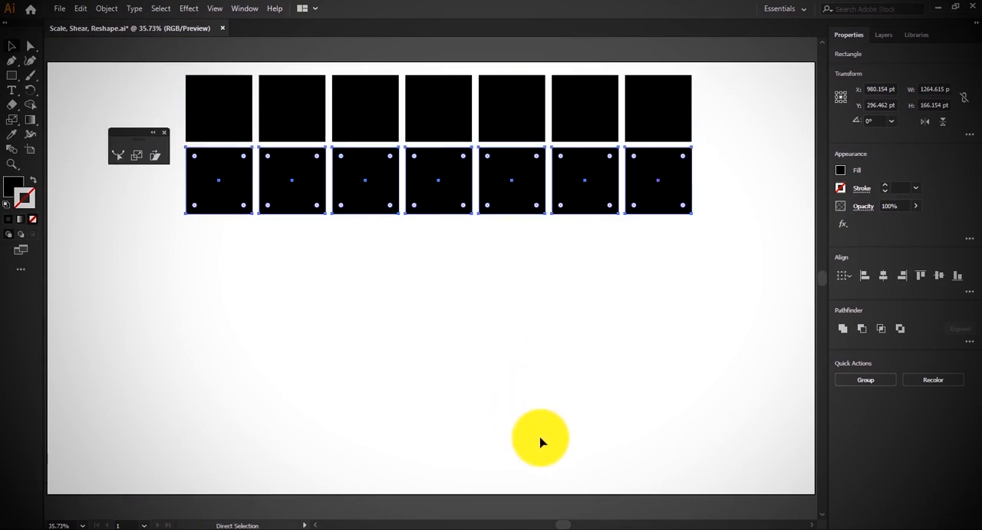
{"action": "key", "text": "ctrl+d"}
{"action": "key", "text": "ctrl+d"}
{"action": "key", "text": "ctrl+d"}
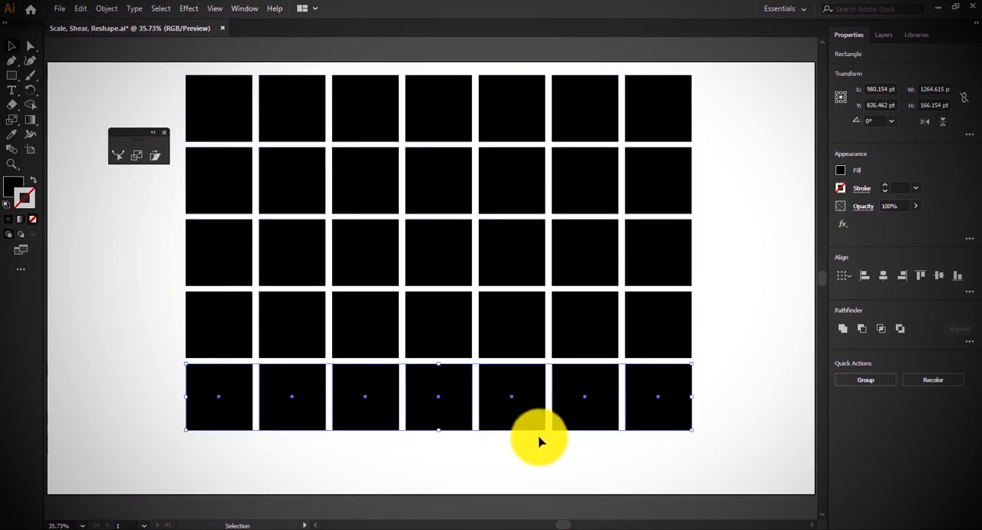
{"action": "left_click", "coordinate": [97, 133]}
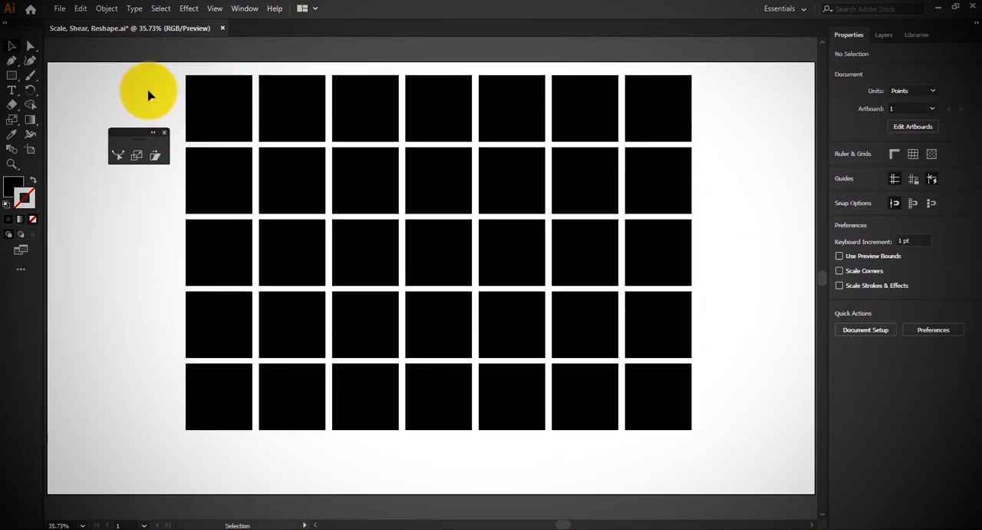
Try slanting the grid's top row by shifting only its top anchor points sideways, and undo it
{"action": "key", "text": "a"}
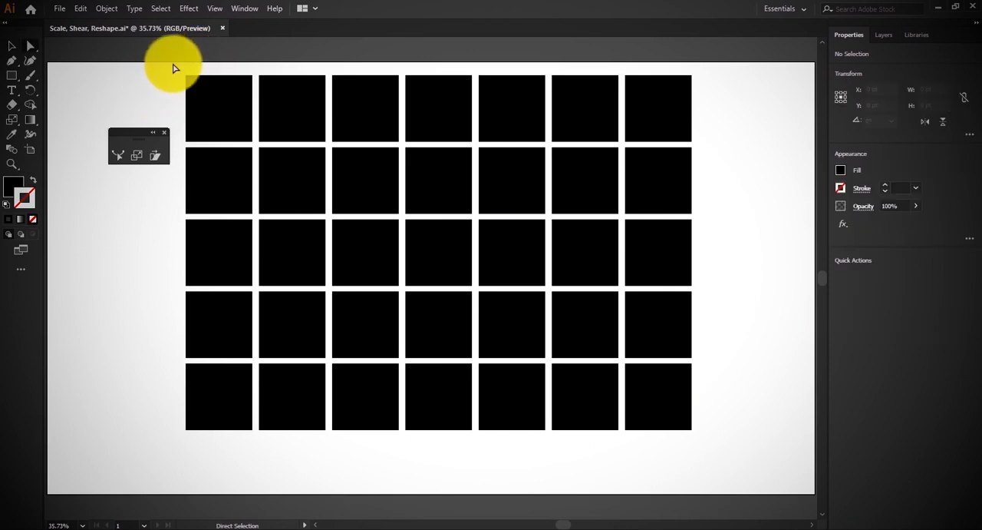
{"action": "left_click_drag", "start_coordinate": [173, 68], "coordinate": [720, 82]}
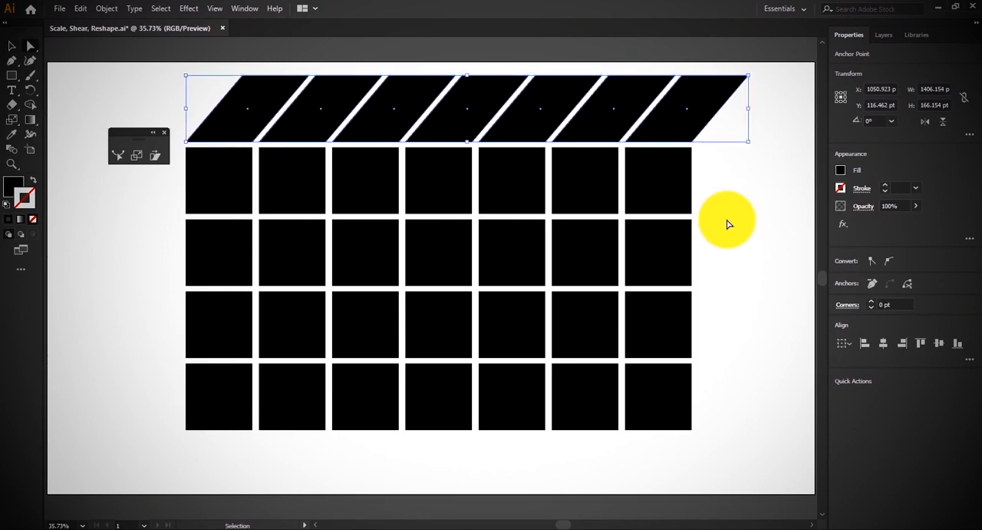
{"action": "key", "text": "ctrl+z"}
Select all the squares, slant the whole grid with the Shear tool, and deselect it
{"action": "key", "text": "ctrl+a"}
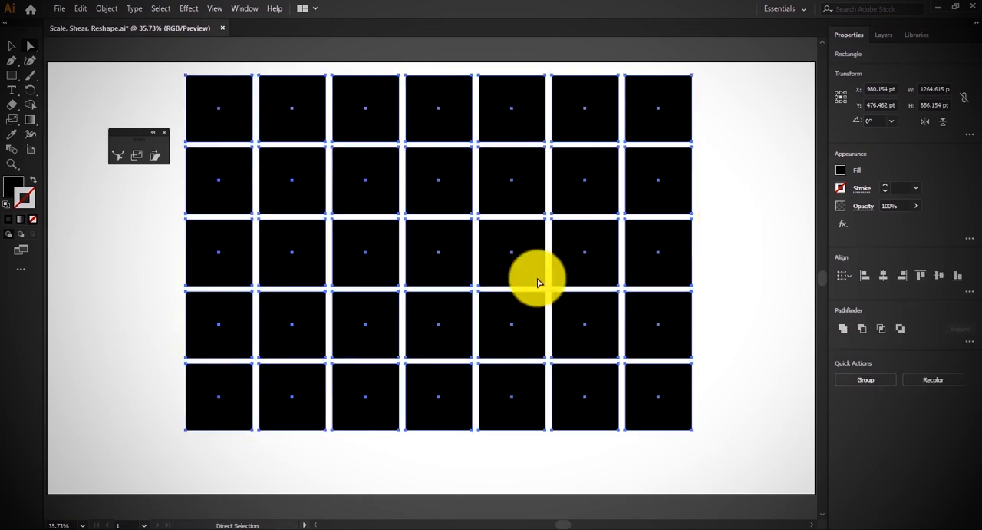
{"action": "left_click", "coordinate": [156, 155]}
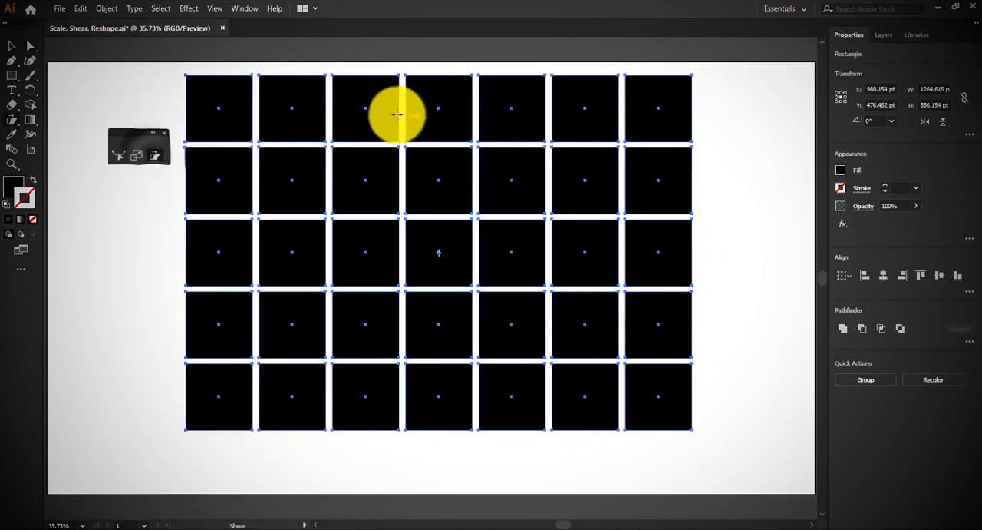
{"action": "left_click_drag", "start_coordinate": [368, 84], "coordinate": [460, 92]}
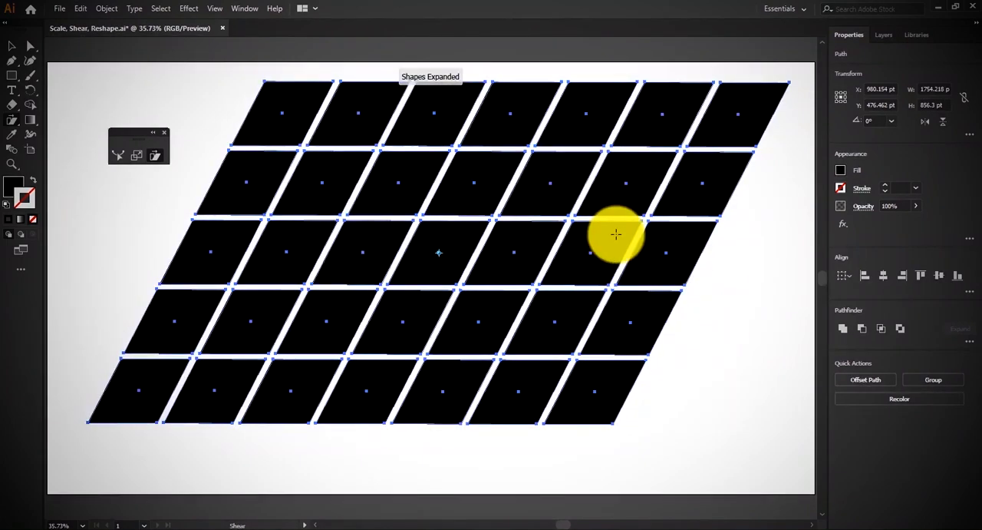
{"action": "key", "text": "a"}
{"action": "left_click", "coordinate": [693, 349]}
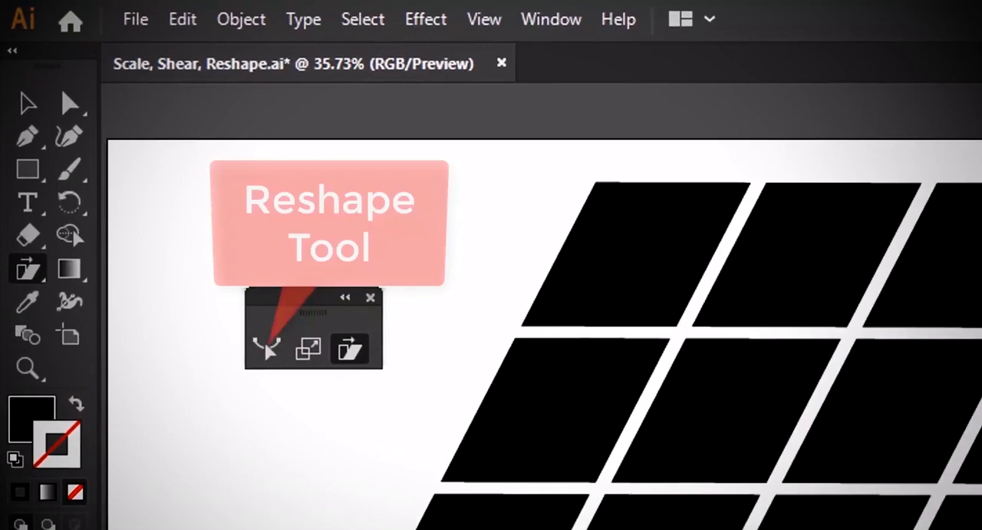
Delete the sheared grid and draw a tall black rectangle about 289 pt wide and 725 pt high
{"action": "key", "text": "ctrl+a"}
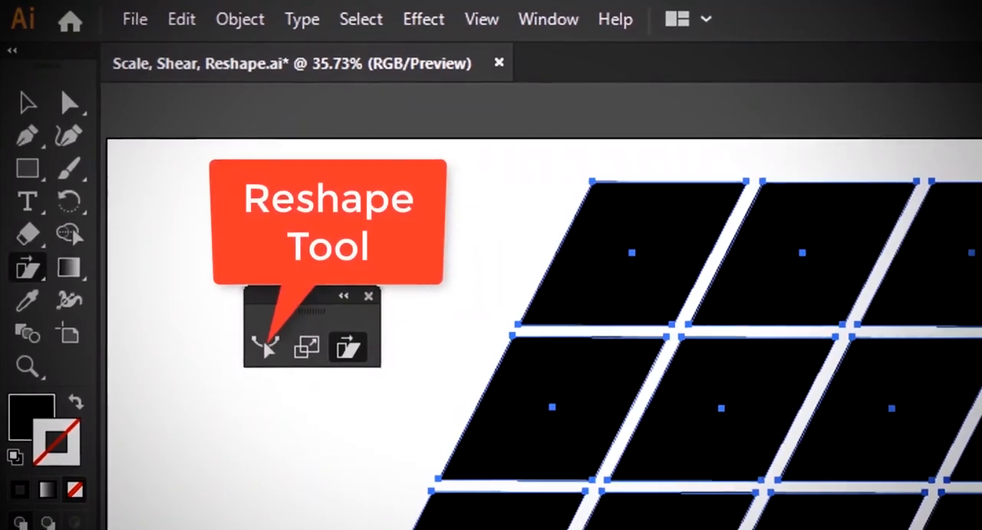
{"action": "key", "text": "Delete"}
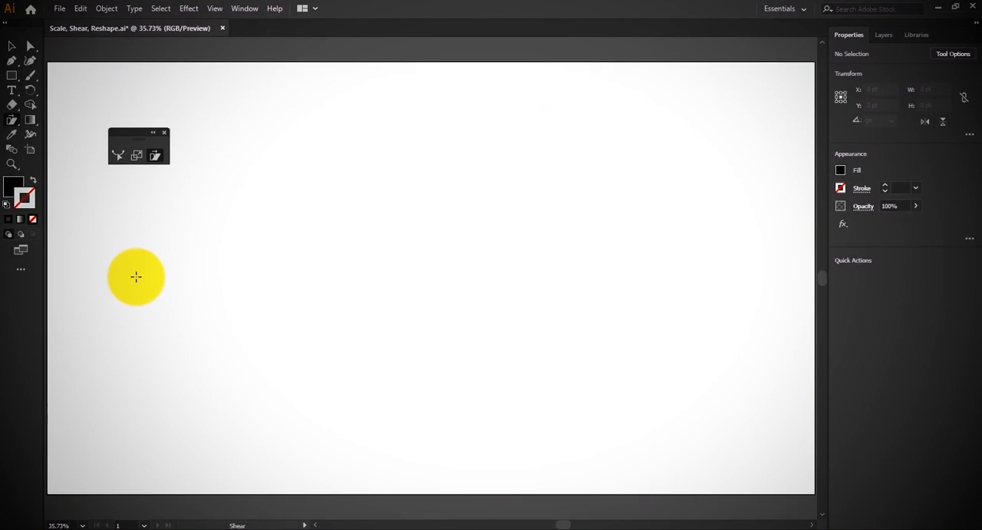
{"action": "key", "text": "m"}
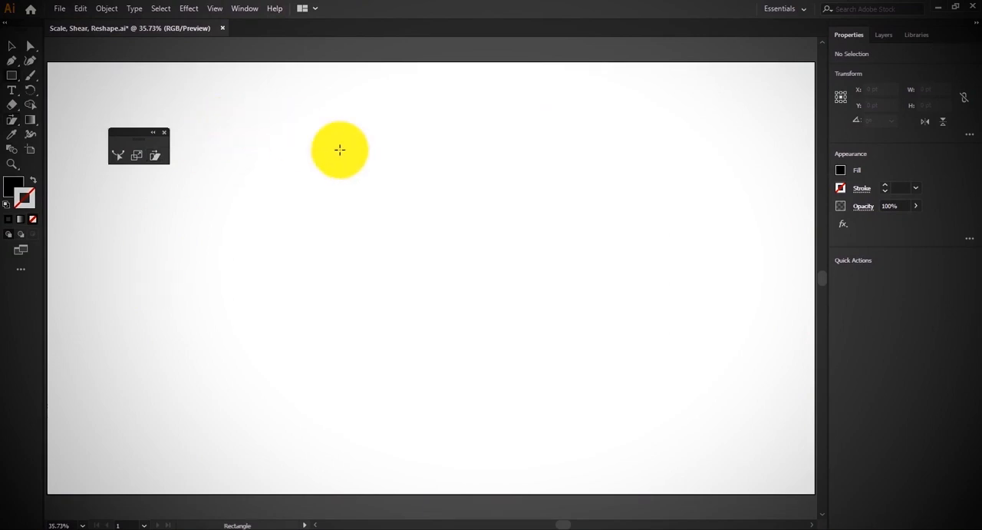
{"action": "left_click_drag", "start_coordinate": [275, 133], "coordinate": [392, 423]}
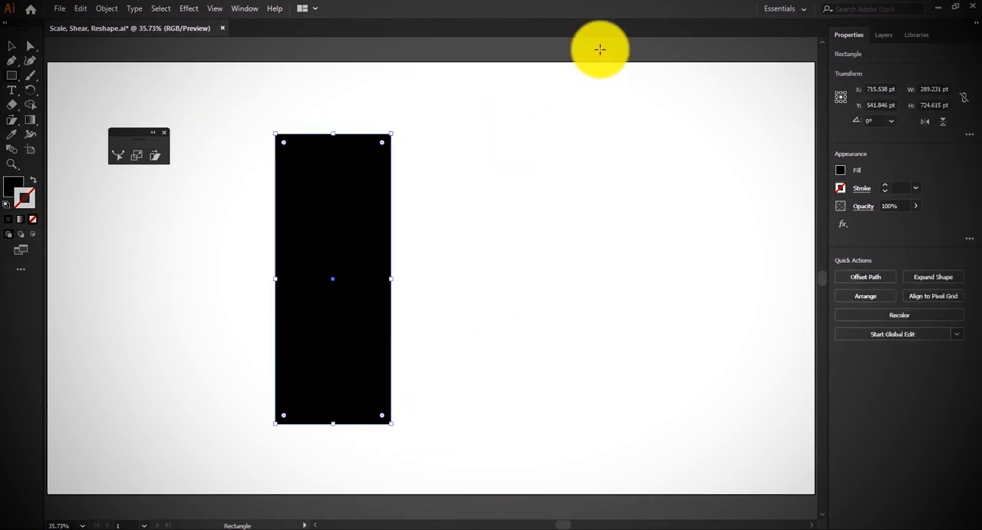
Add an anchor point to the lower part of the rectangle's right edge, move it outward, and convert it to a smooth curve
{"action": "key", "text": "plus"}
{"action": "left_click", "coordinate": [390, 349]}
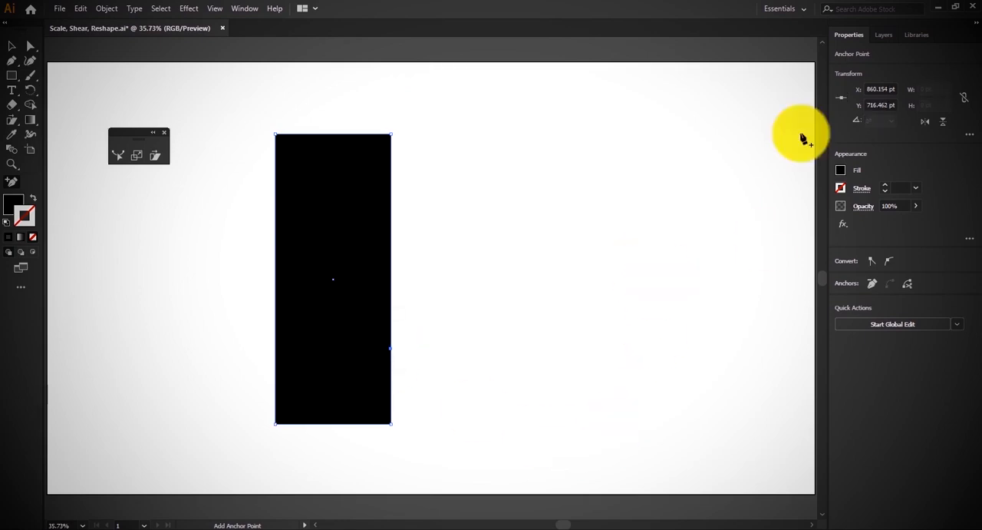
{"action": "key", "text": "a"}
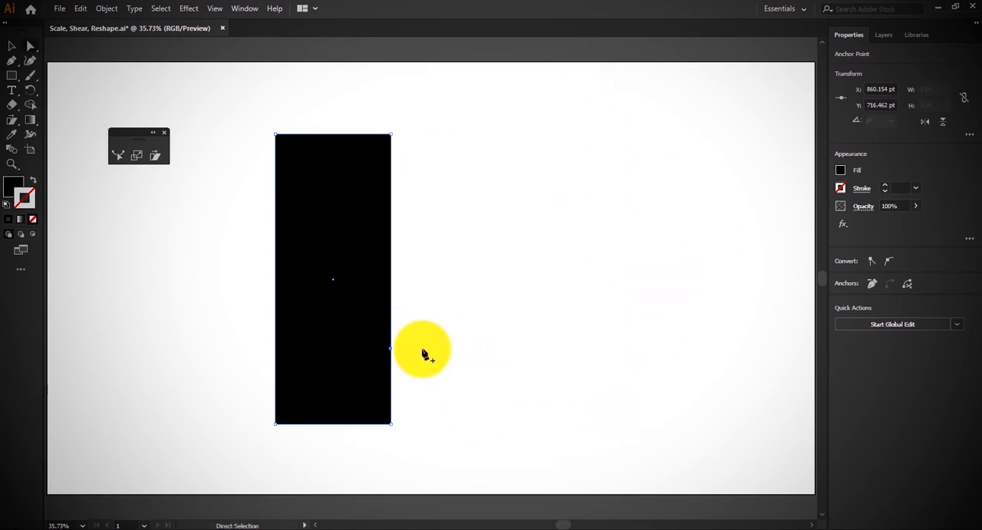
{"action": "left_click_drag", "start_coordinate": [392, 353], "coordinate": [415, 355]}
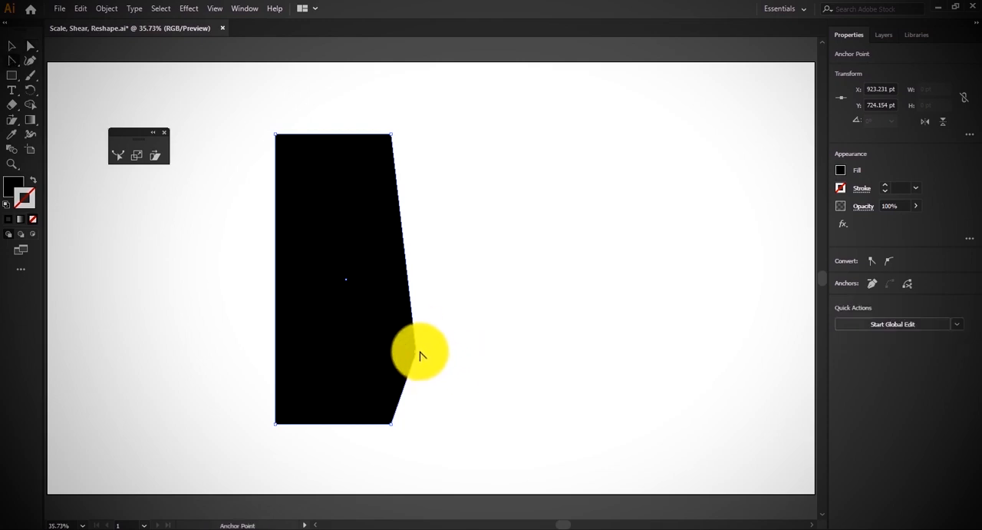
{"action": "left_click_drag", "start_coordinate": [420, 354], "coordinate": [414, 396]}
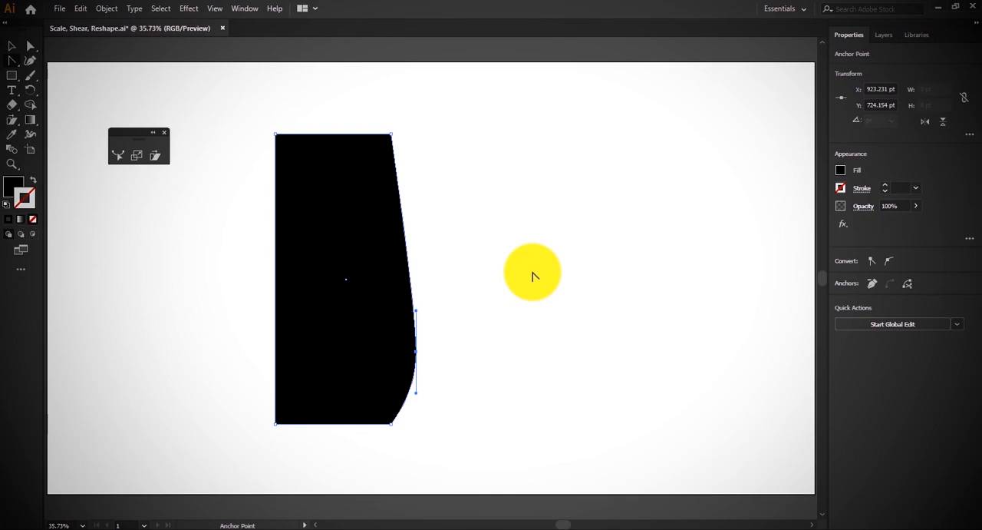
Undo the anchor point edits to restore the plain rectangle
{"action": "key", "text": "ctrl+z"}
{"action": "key", "text": "ctrl+z"}
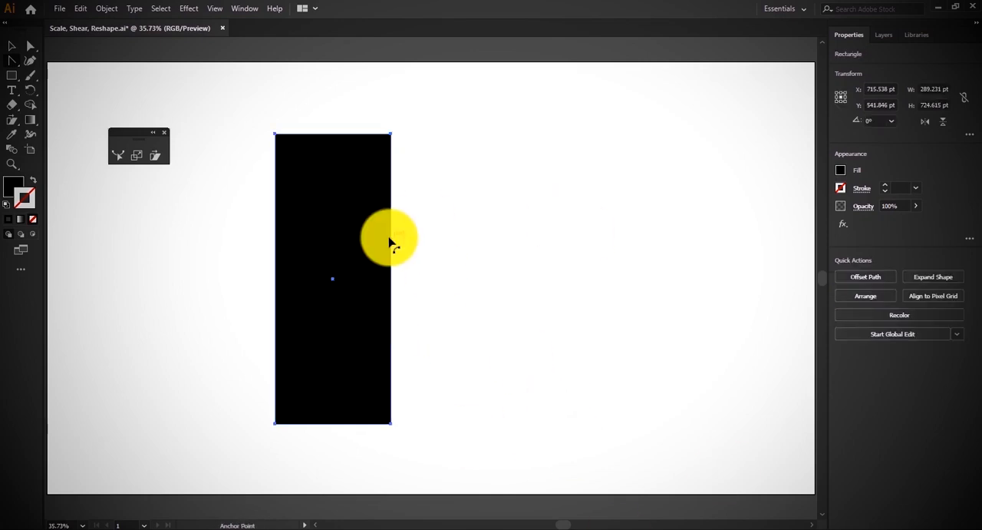
{"action": "key", "text": "v"}
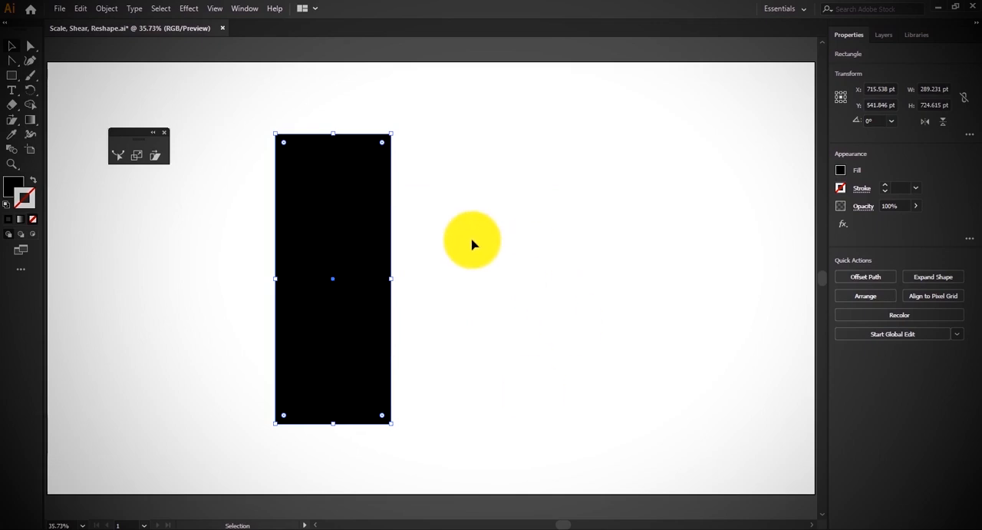
Select the rectangle's right-hand anchor points and bulge the lower part of that edge outward with the Reshape tool
{"action": "key", "text": "a"}
{"action": "left_click_drag", "start_coordinate": [407, 112], "coordinate": [380, 454]}
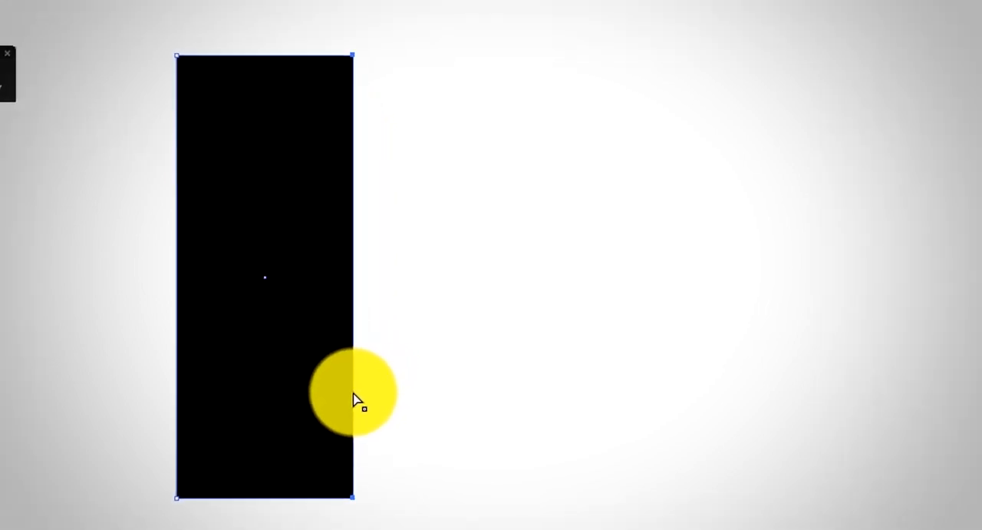
{"action": "left_click_drag", "start_coordinate": [353, 394], "coordinate": [376, 392]}
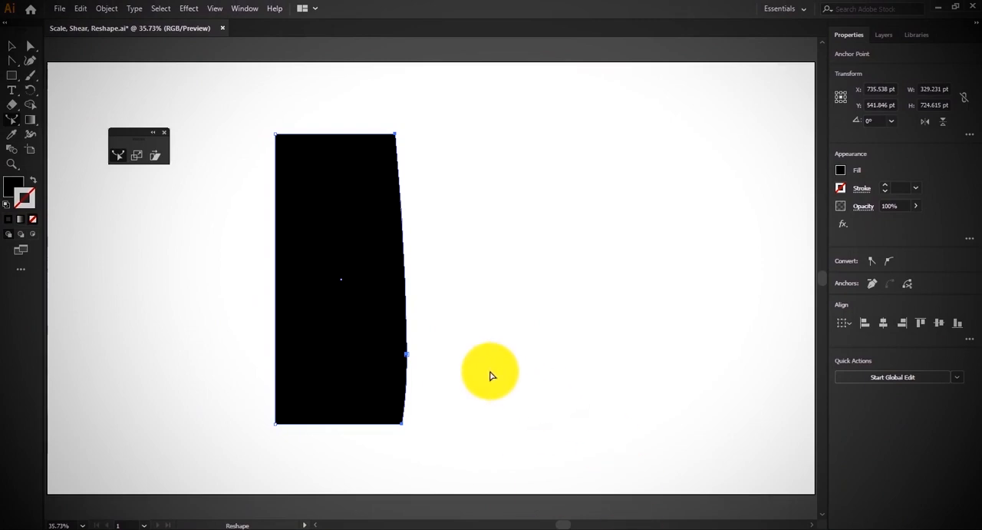
Reshape both sides into a vase silhouette by pulling the lower parts outward and the upper parts inward
{"action": "left_click_drag", "start_coordinate": [277, 357], "coordinate": [254, 355]}
{"action": "left_click_drag", "start_coordinate": [400, 186], "coordinate": [373, 184]}
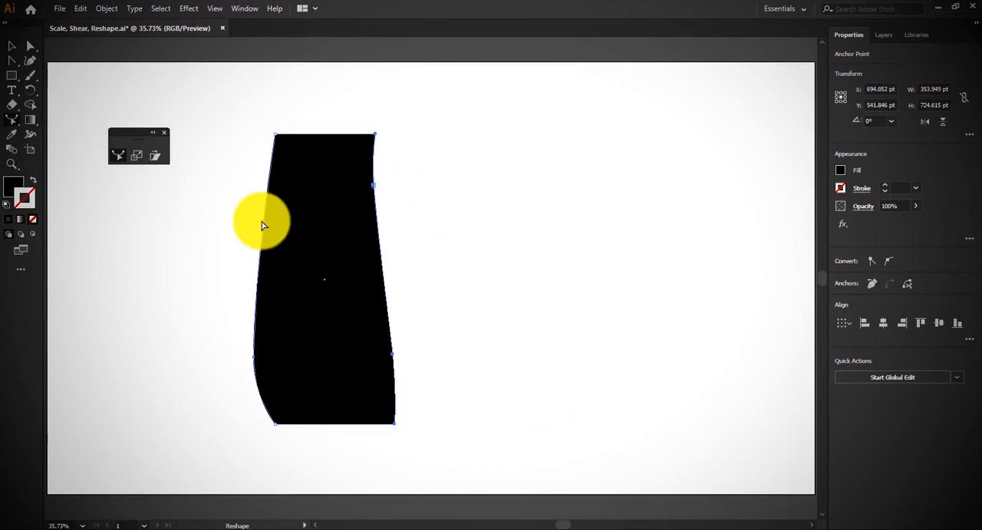
{"action": "left_click_drag", "start_coordinate": [261, 225], "coordinate": [297, 186]}
{"action": "left_click_drag", "start_coordinate": [393, 354], "coordinate": [415, 354]}
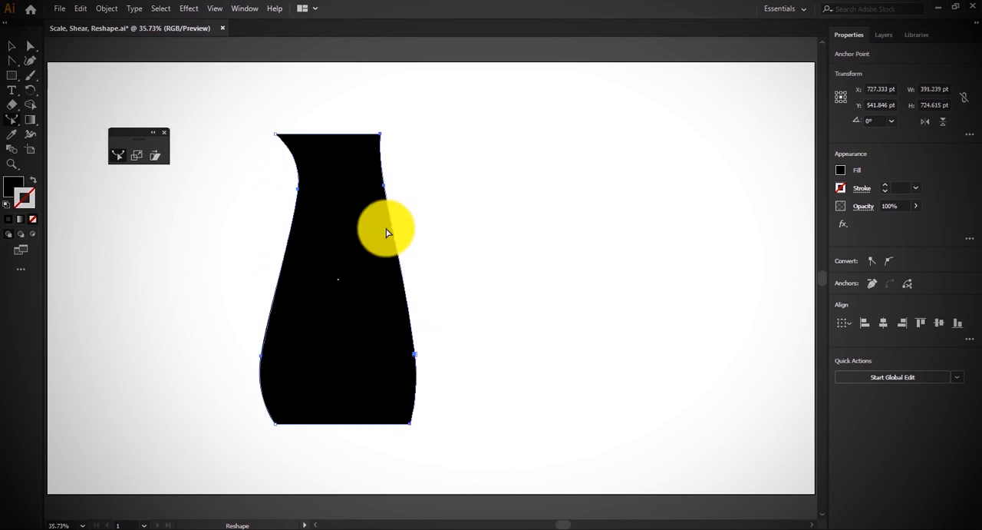
{"action": "key", "text": "ctrl+z"}
{"action": "key", "text": "a"}
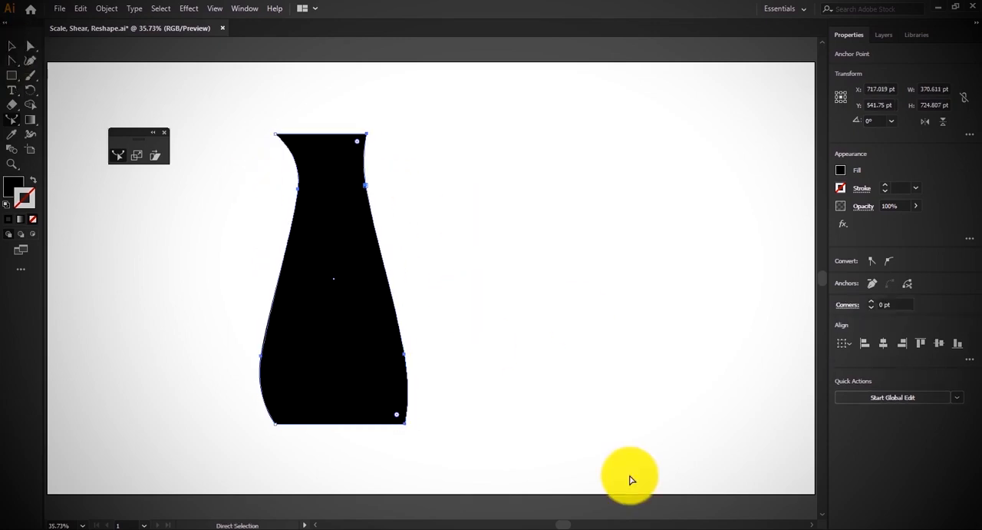
Undo all the Reshape edits to bring back the straight-sided rectangle
{"action": "key", "text": "ctrl+z"}
{"action": "key", "text": "ctrl+z"}
{"action": "key", "text": "ctrl+z"}
{"action": "key", "text": "ctrl+z"}
{"action": "key", "text": "ctrl+z"}
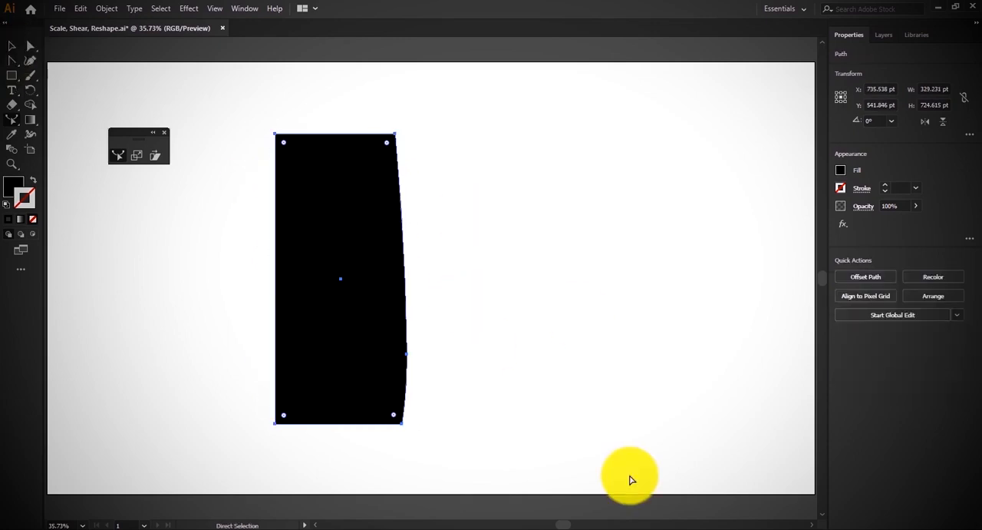
{"action": "key", "text": "ctrl+z"}
Use the Reshape tool on the rectangle with all its anchor points selected, moving the whole shape toward the artboard's lower right
{"action": "key", "text": "a"}
{"action": "left_click_drag", "start_coordinate": [405, 114], "coordinate": [396, 523]}
{"action": "left_click_drag", "start_coordinate": [243, 100], "coordinate": [406, 386]}
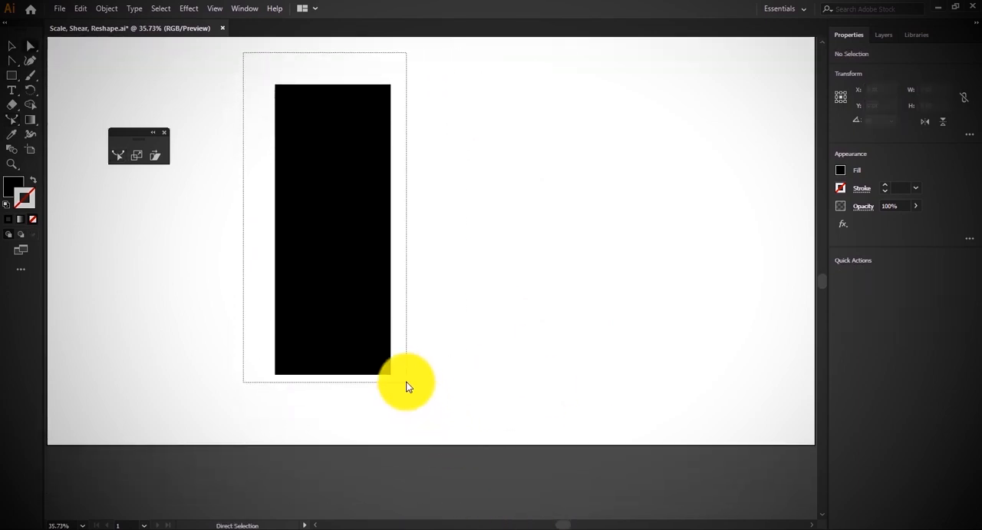
{"action": "scroll", "coordinate": [407, 386], "scroll_direction": "up", "scroll_amount": 1}
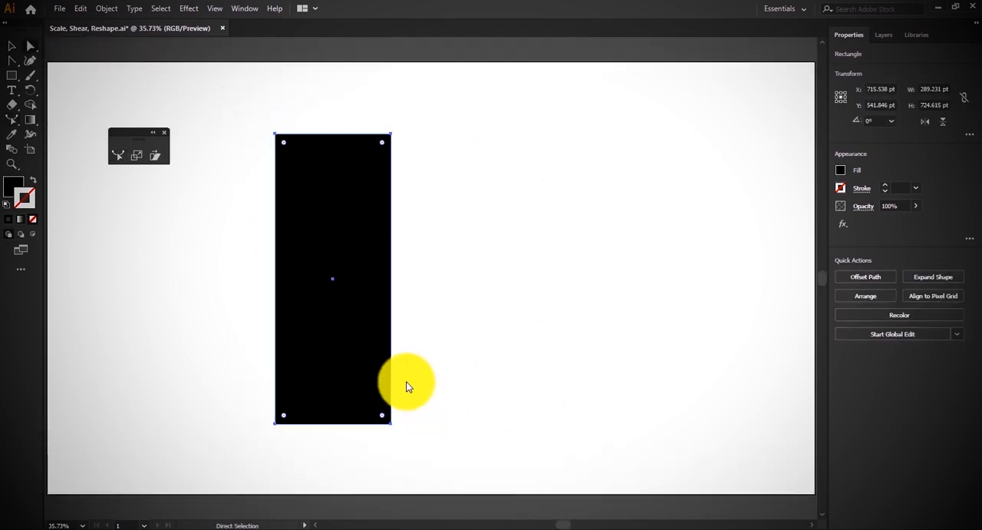
{"action": "left_click", "coordinate": [120, 158]}
{"action": "left_click_drag", "start_coordinate": [391, 261], "coordinate": [549, 316]}
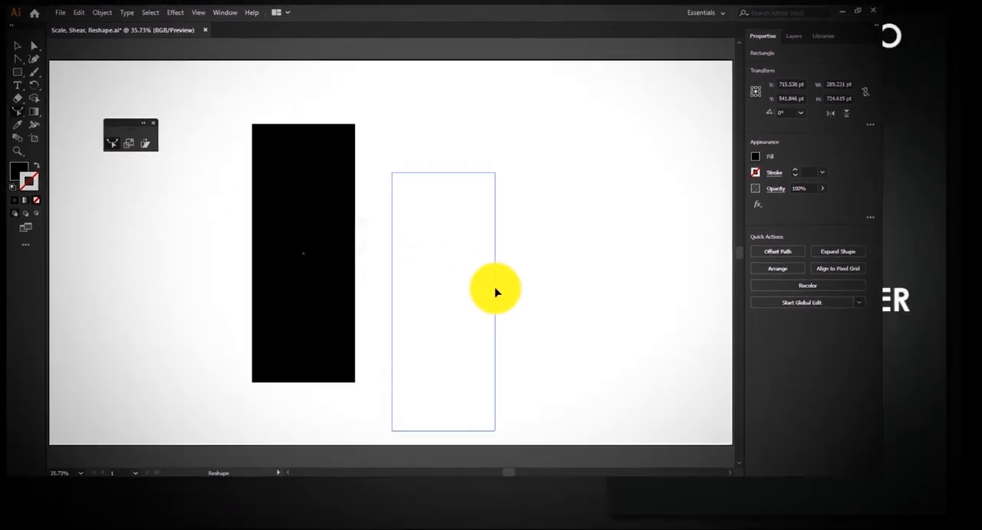
{"action": "left_click_drag", "start_coordinate": [496, 292], "coordinate": [496, 293]}
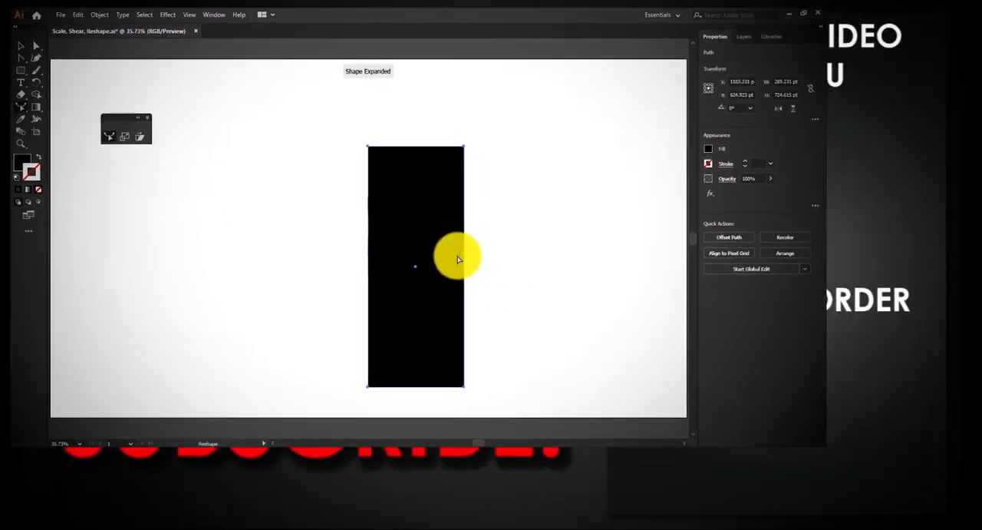